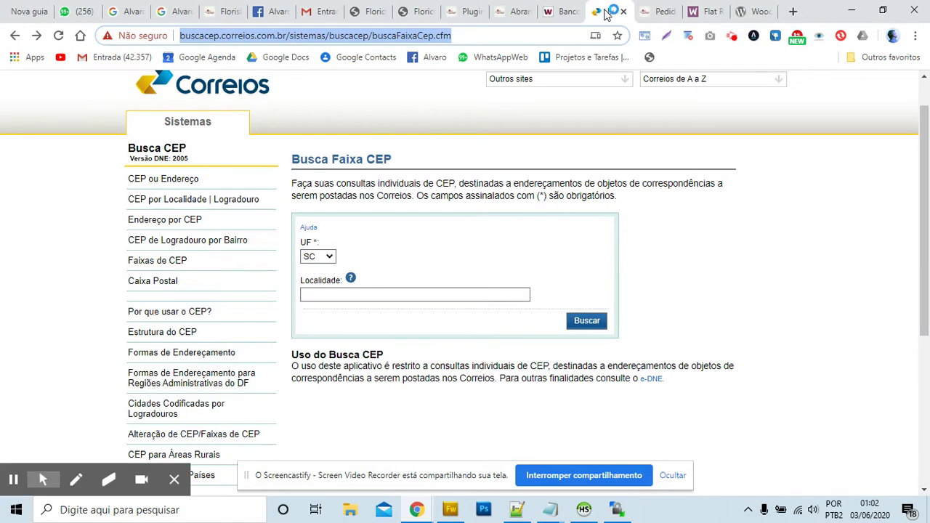
- Look up the CEP range for the locality RODEIO in SC on the Correios search and examine the result row
left_click(357, 292)
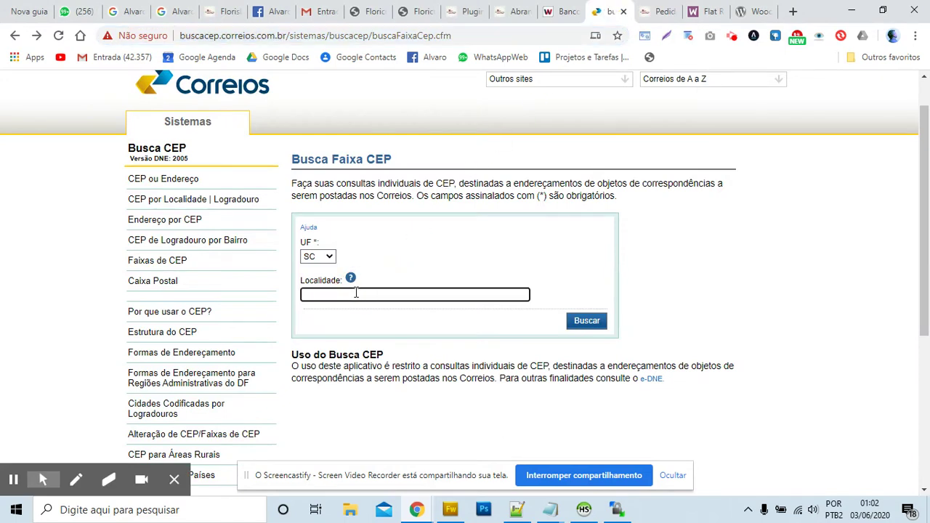
type("RODEIO")
left_click(583, 318)
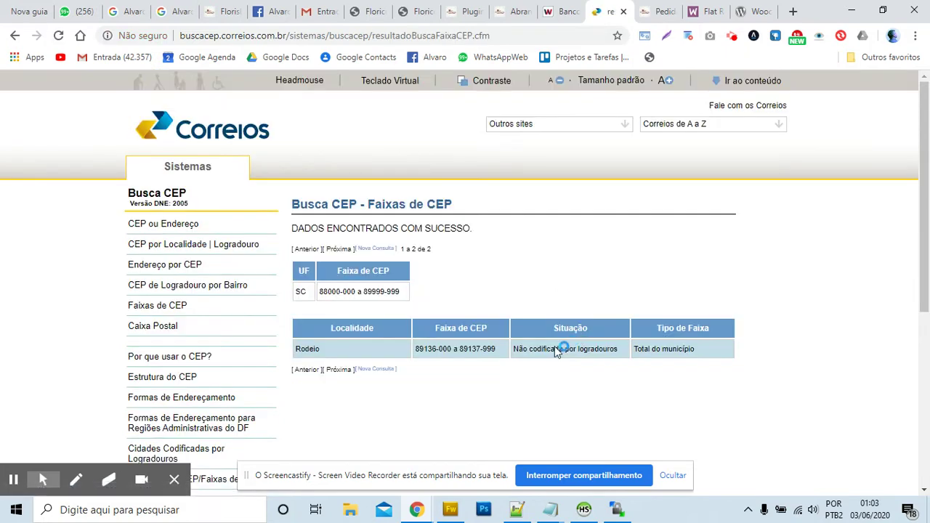
left_click(308, 349)
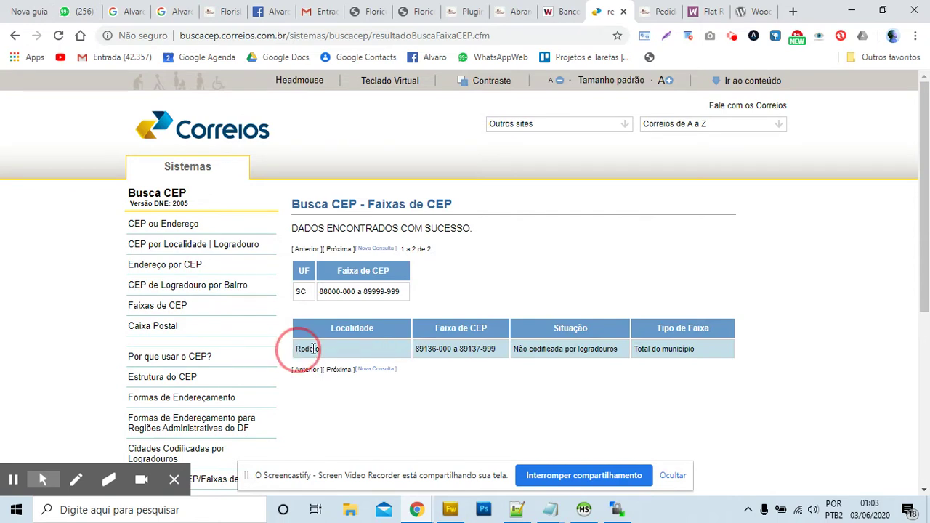
left_click_drag(314, 349, 509, 356)
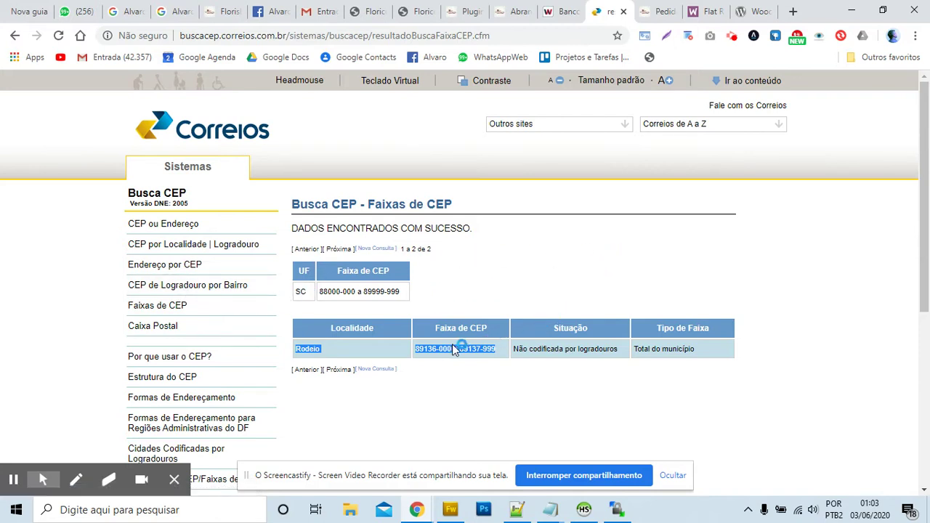
left_click(520, 252)
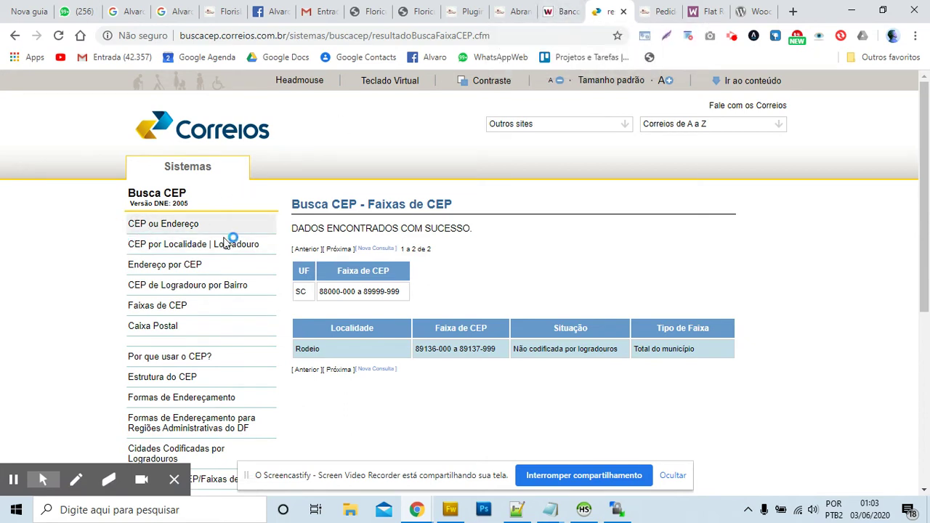
left_click(460, 38)
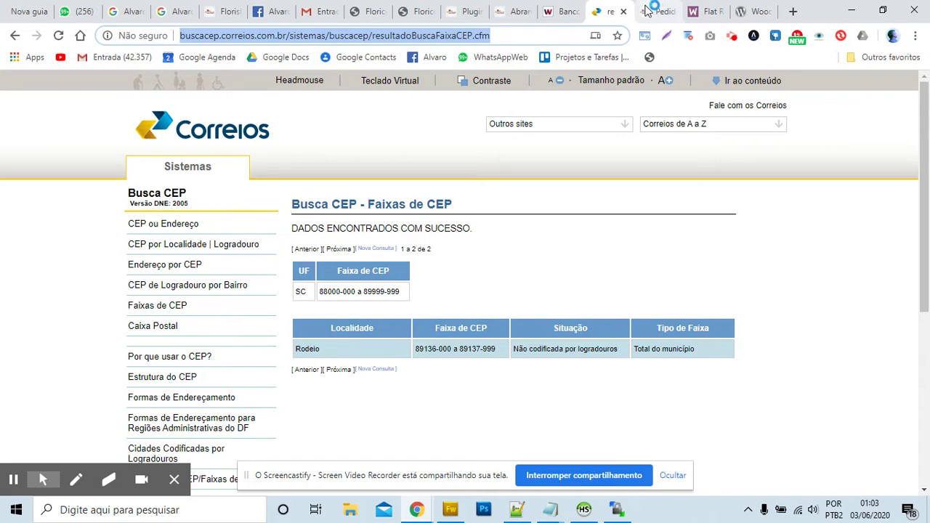
- Open the delivery settings of WooCommerce in the store's WordPress admin and start a new delivery area
left_click(518, 14)
left_click(562, 15)
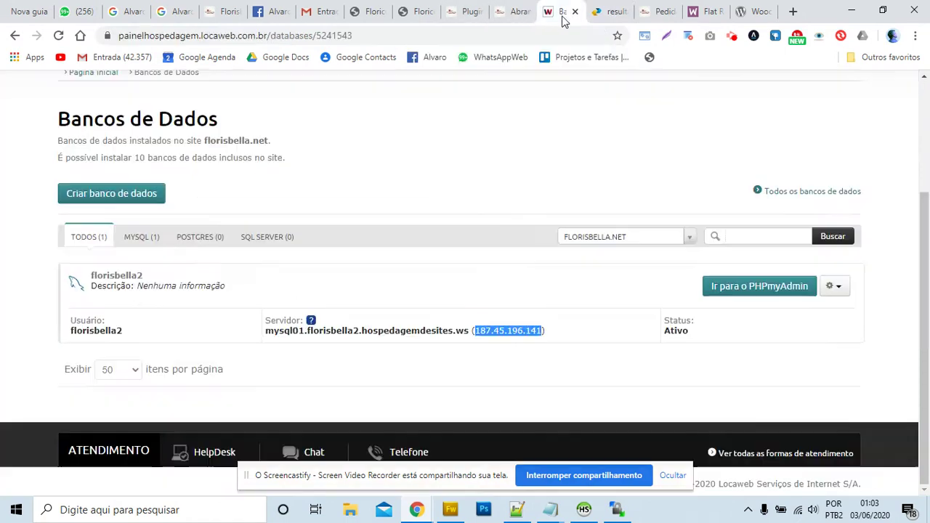
left_click(611, 13)
left_click(652, 13)
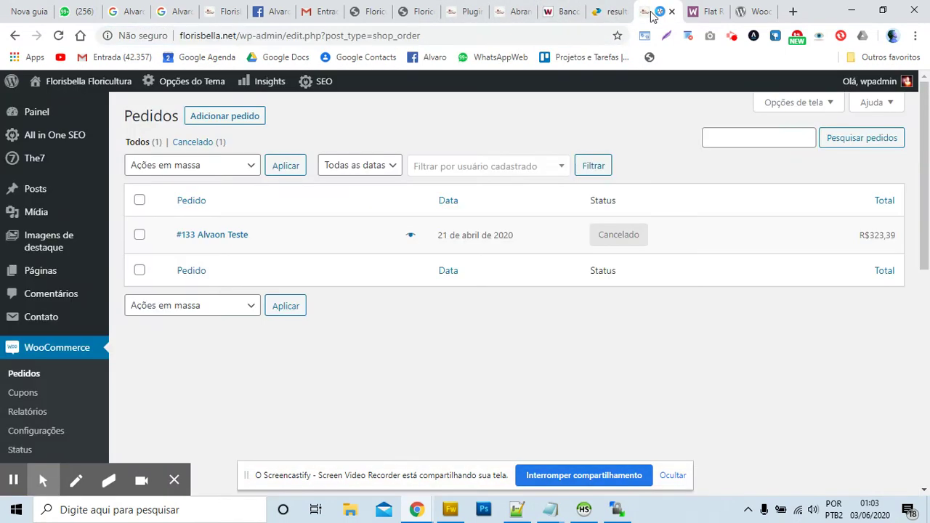
scroll(17, 359, "down", 3)
mouse_move(45, 372)
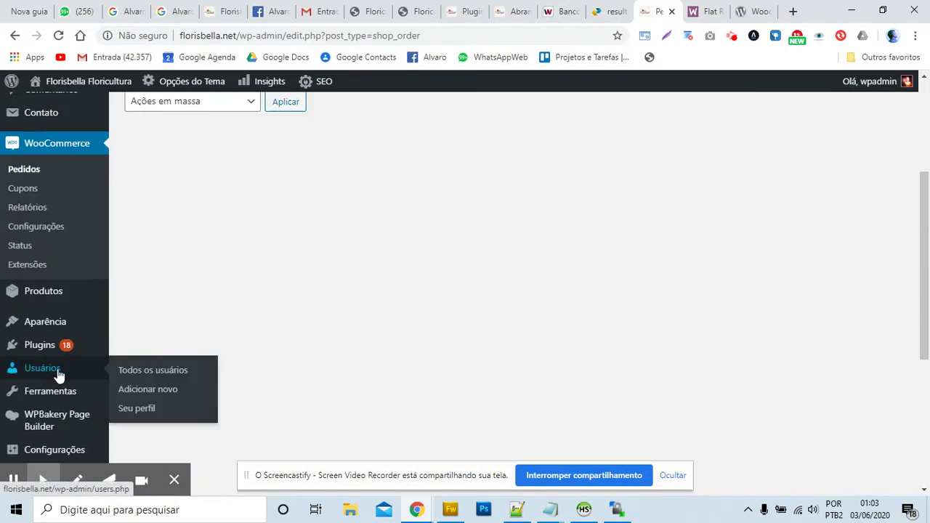
scroll(61, 342, "up", 1)
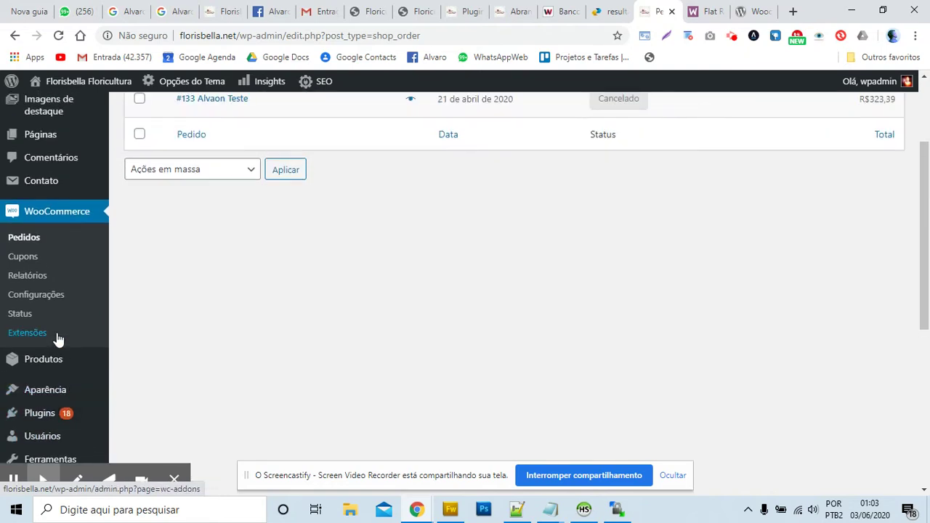
left_click(44, 295)
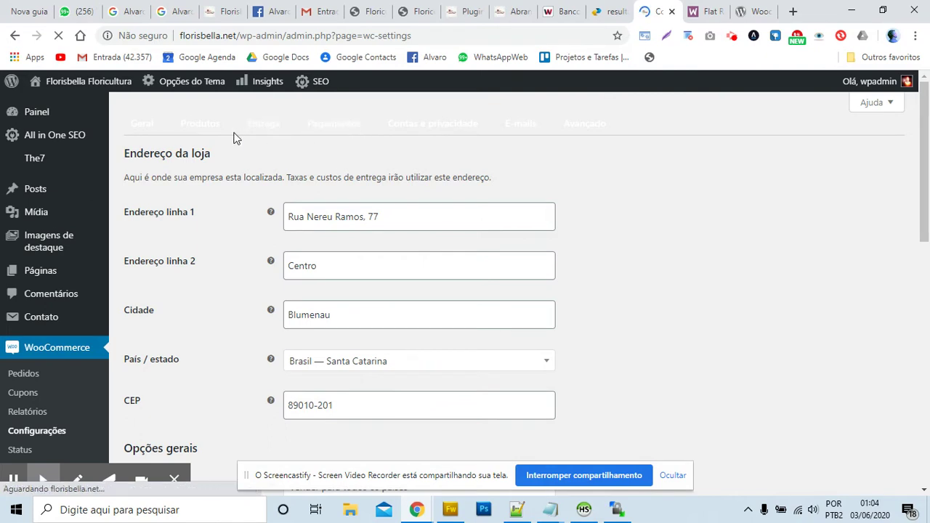
left_click(263, 128)
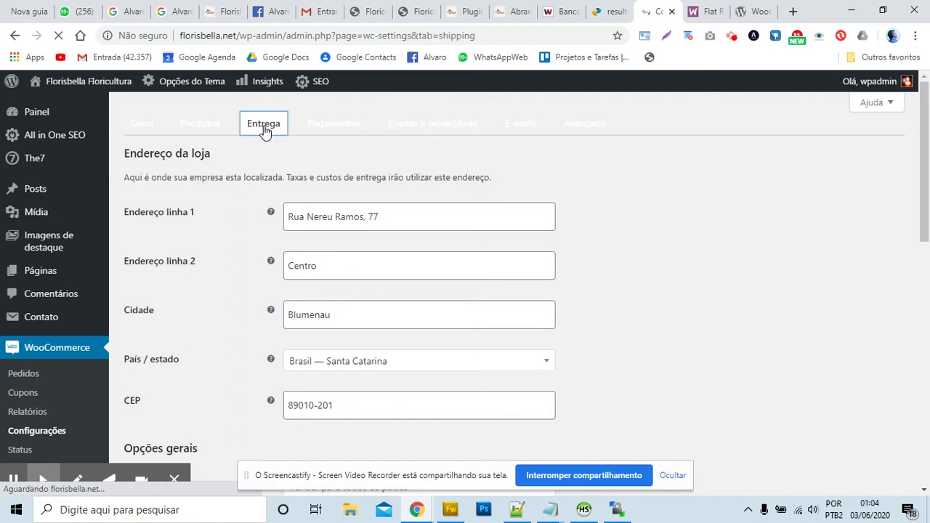
left_click(275, 182)
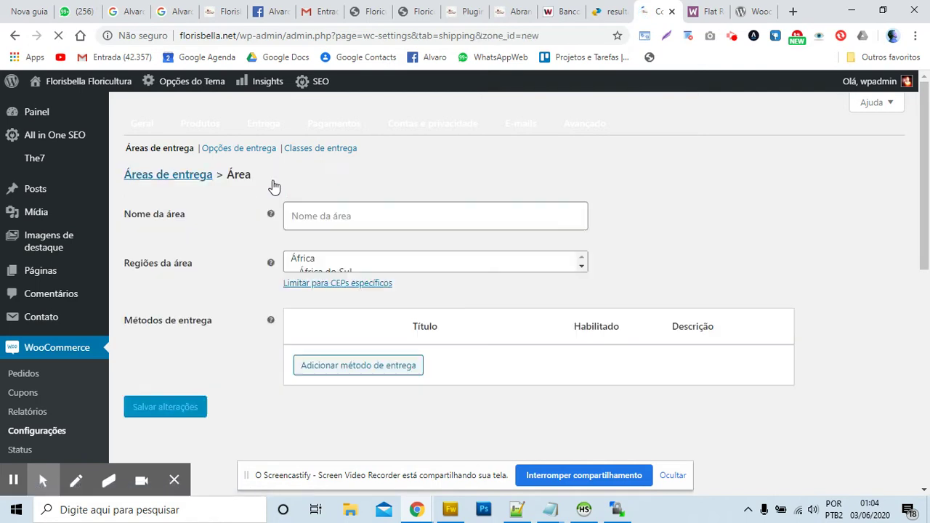
- Name the new delivery area "Rodeio"
left_click(306, 207)
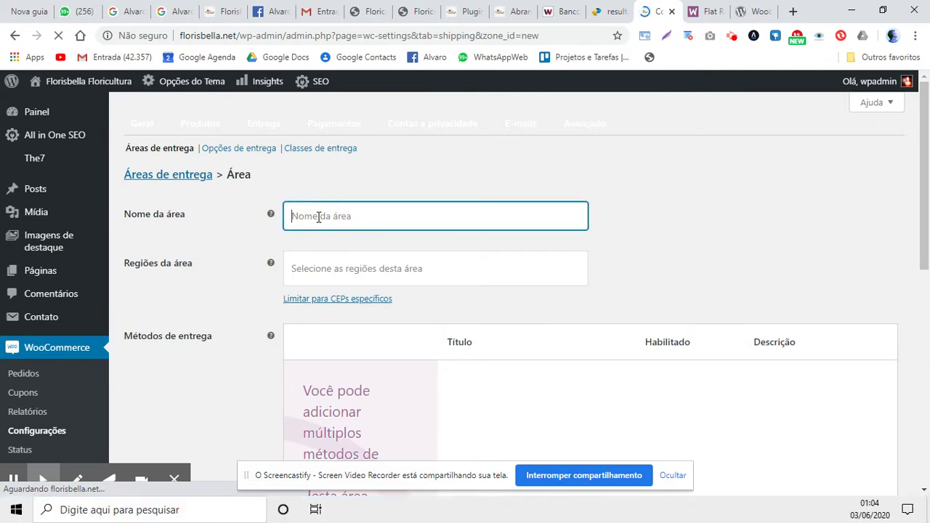
type("rODEIO")
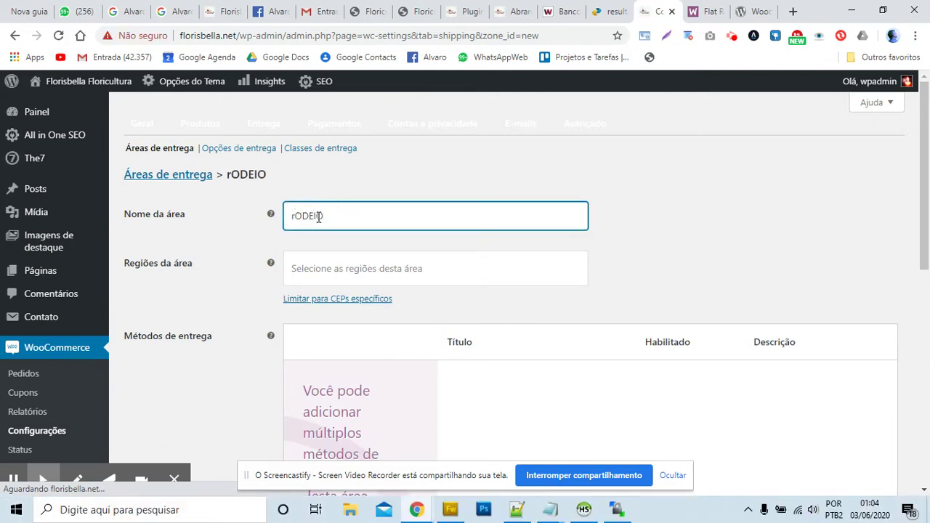
key("BackSpace")
key("BackSpace")
key("BackSpace")
key("BackSpace")
type("T")
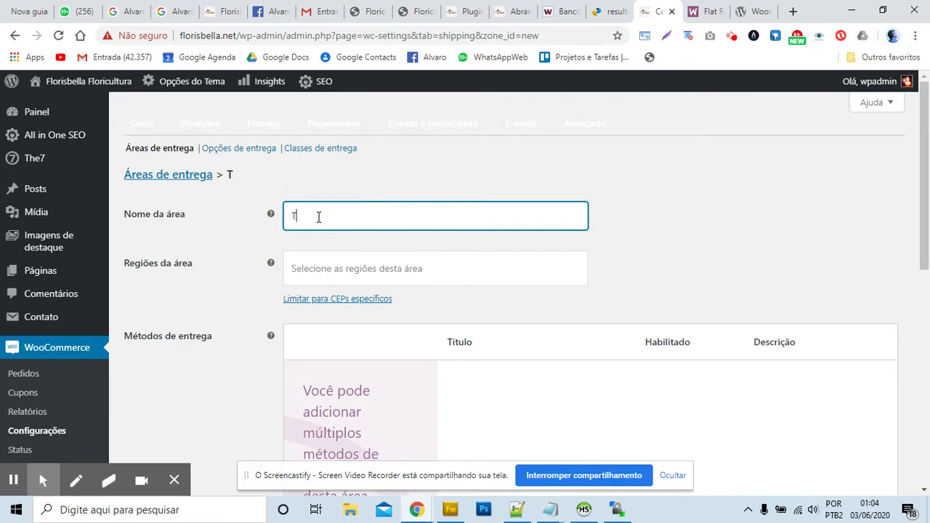
key("BackSpace")
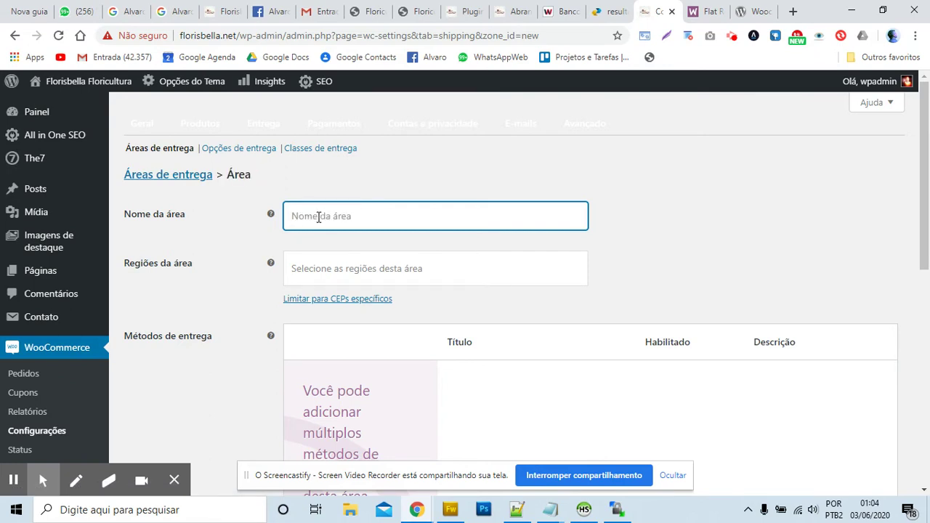
type("rODEIO")
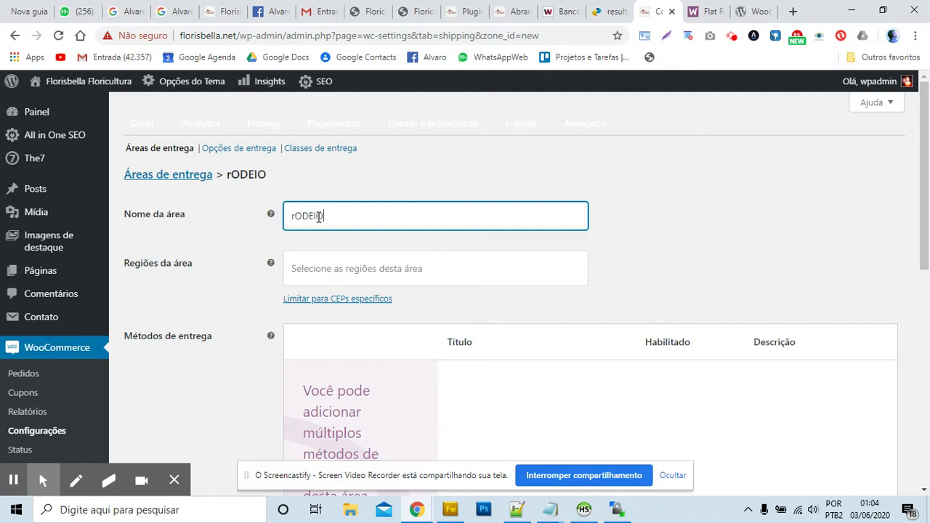
key("BackSpace")
key("BackSpace")
key("BackSpace")
key("BackSpace")
key("BackSpace")
key("BackSpace")
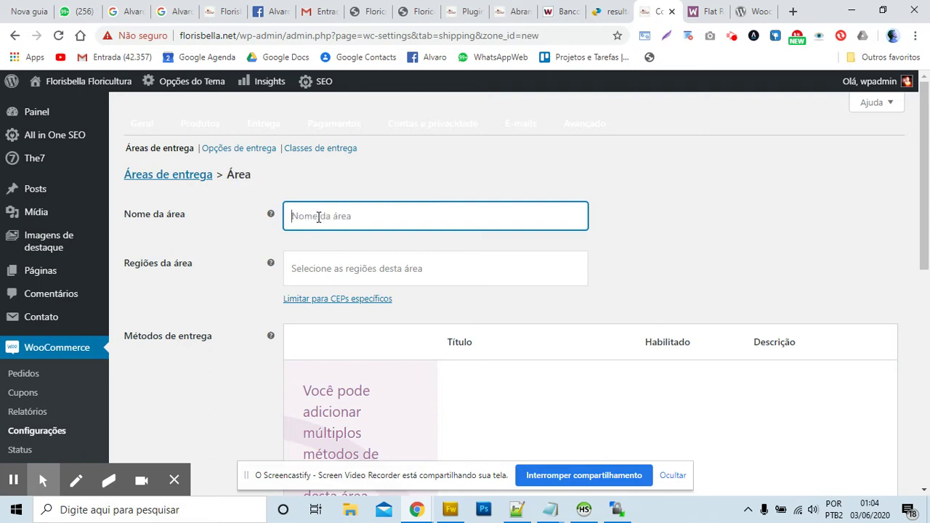
type("Rodeio")
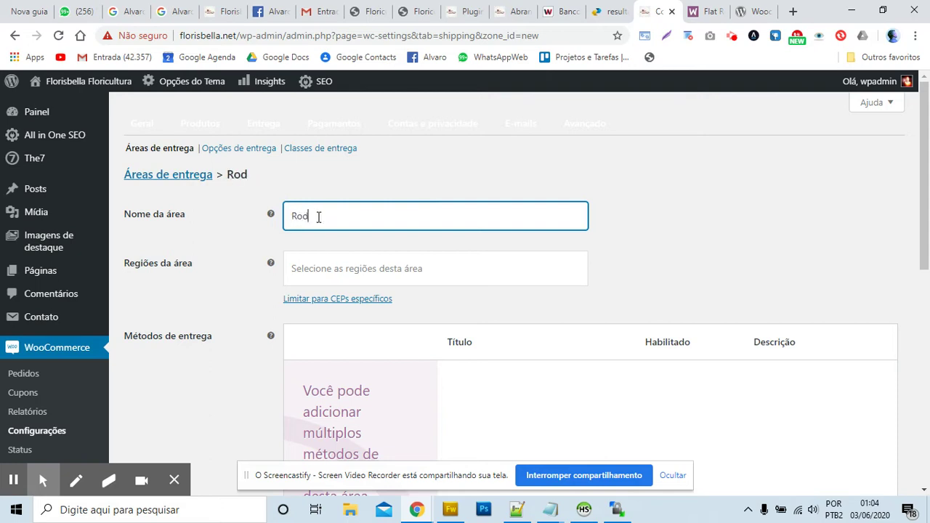
- Switch to the untitled Notepad file and copy Rodeio's CEP range, 89136-000 a 89137-999
left_click(357, 270)
key("alt+Tab")
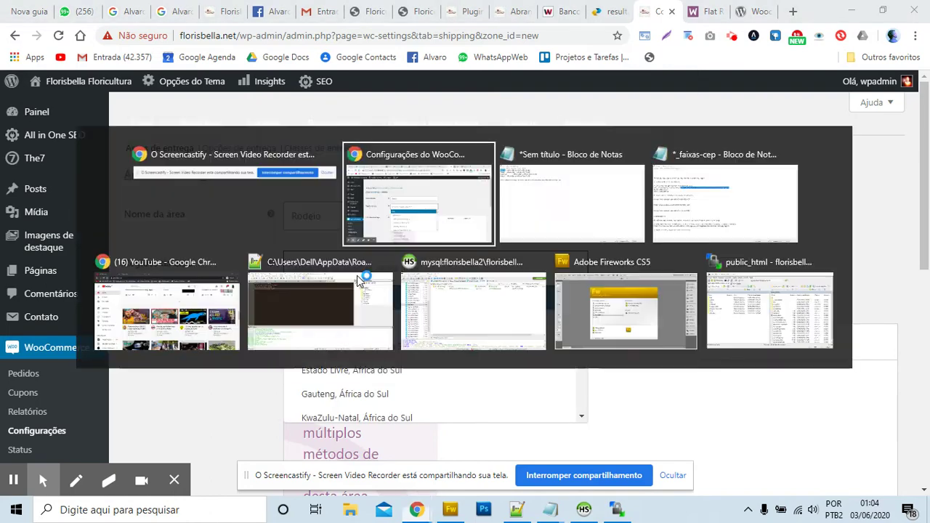
key("alt+Tab")
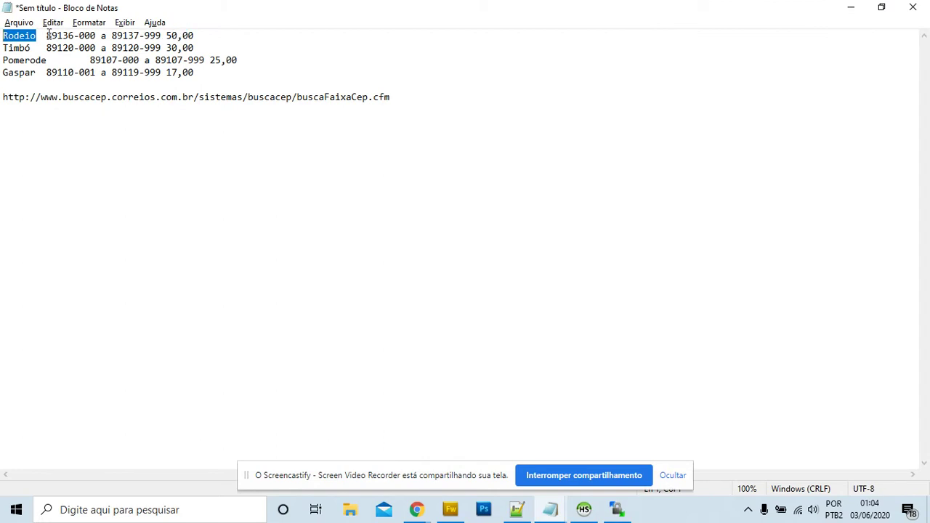
left_click_drag(46, 35, 160, 34)
key("ctrl+c")
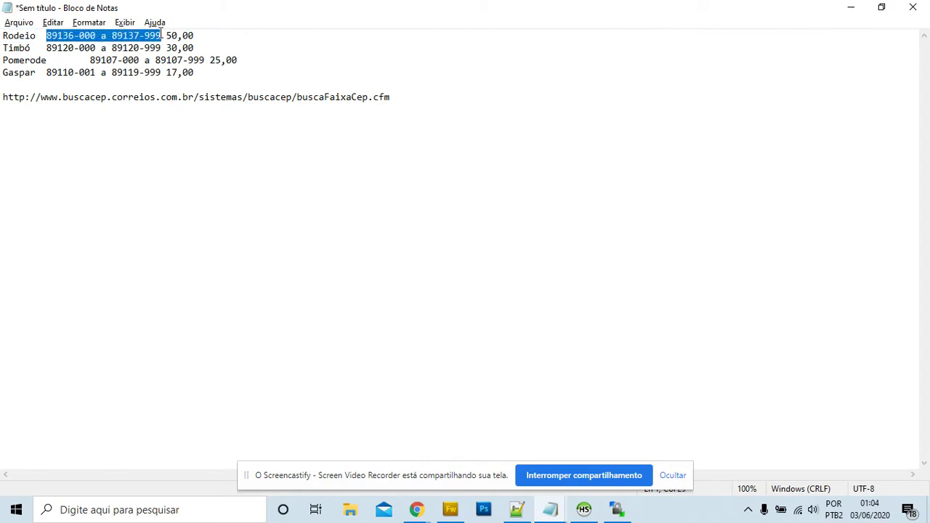
double_click(191, 35)
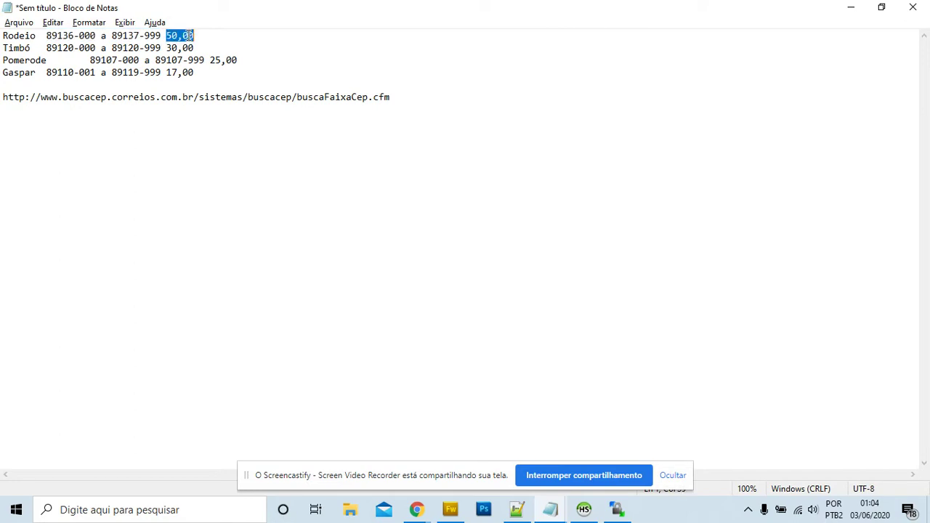
left_click(186, 35)
left_click(177, 35)
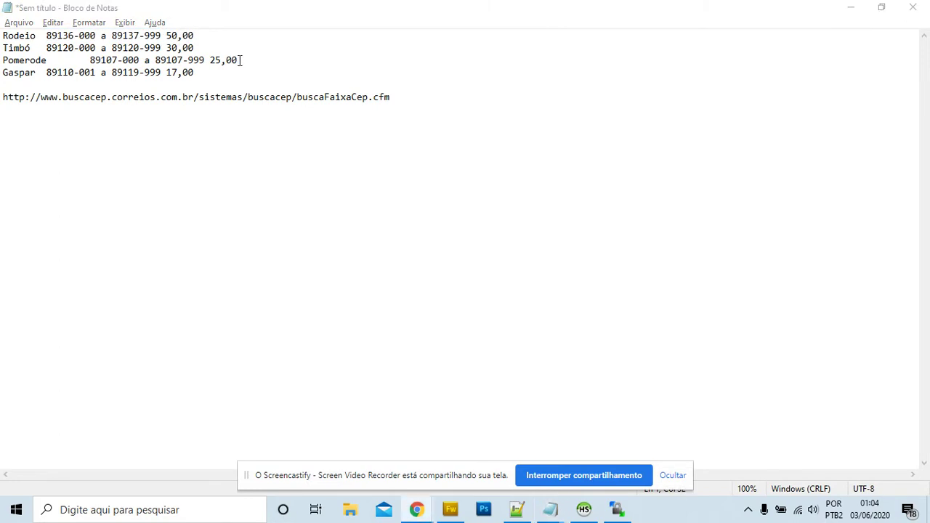
- Return to the WooCommerce page in Chrome and limit the Rodeio area to specific CEPs by pasting the copied range
key("alt+Tab")
key("alt+Tab")
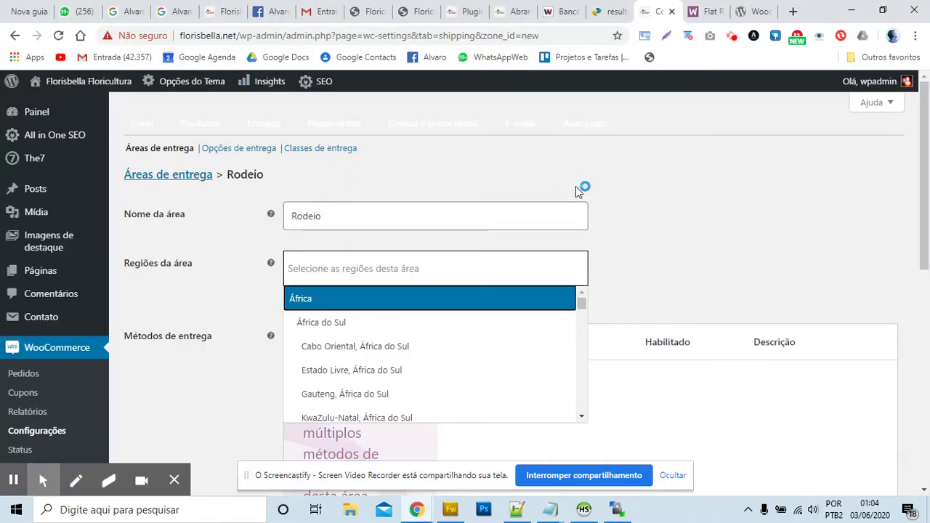
left_click(599, 184)
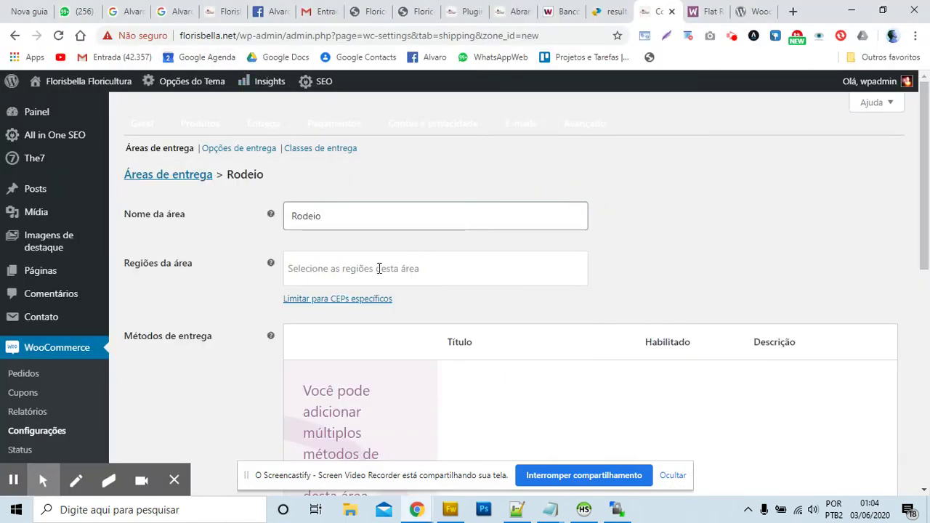
left_click(327, 299)
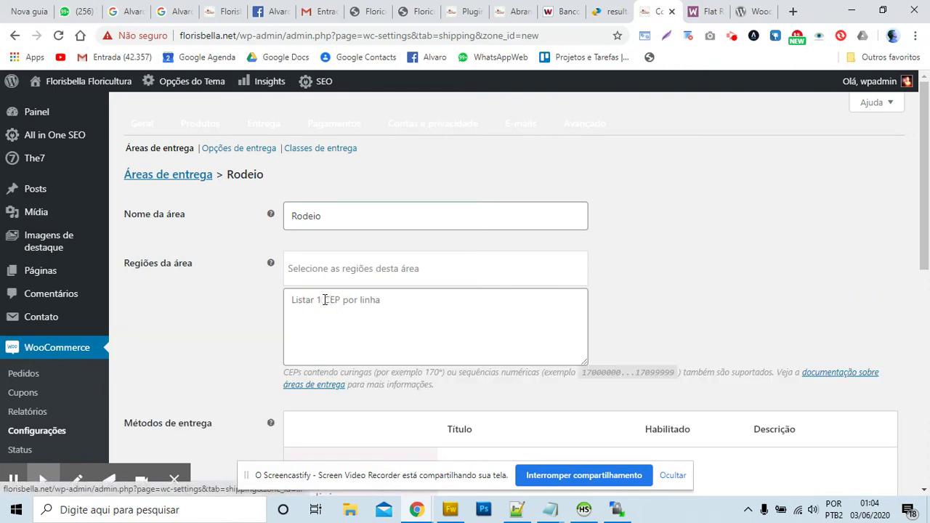
left_click(325, 300)
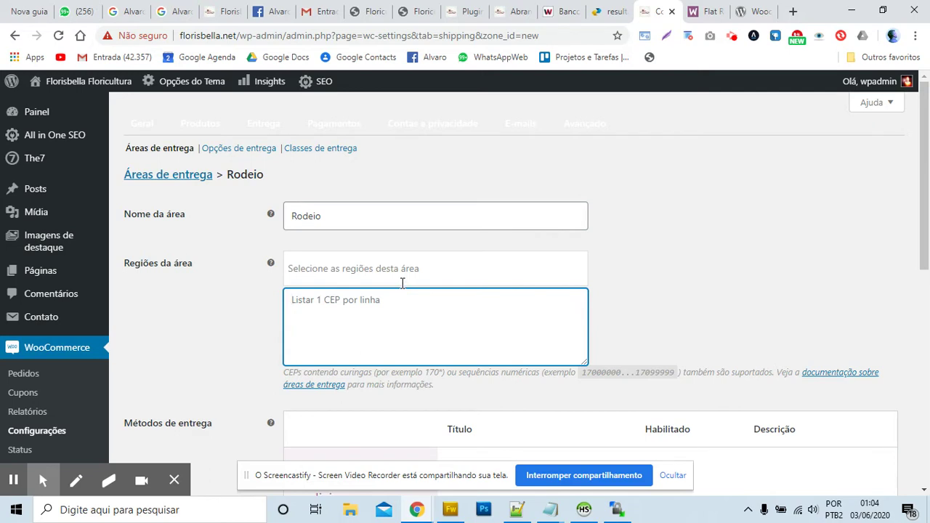
key("ctrl+v")
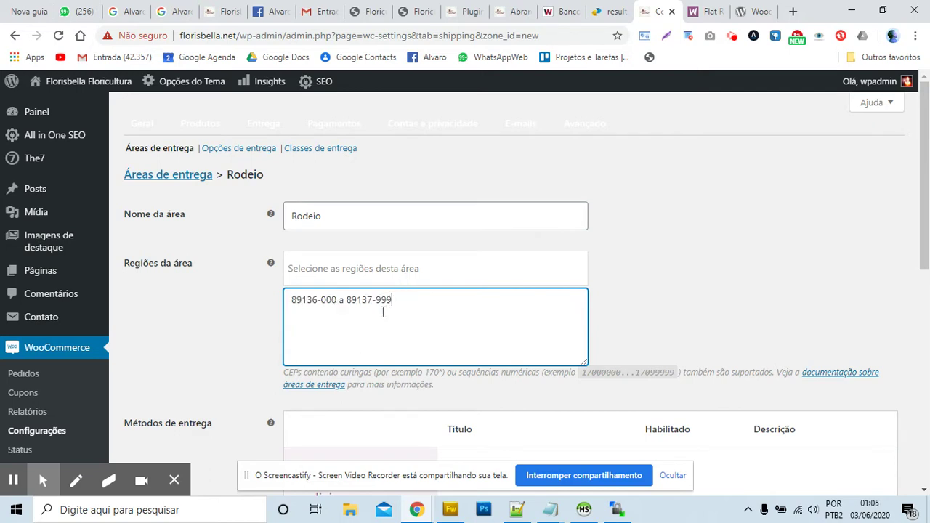
- Reformat the pasted CEP range as the numeric sequence 89136000...89137999, without hyphens or spaces
left_click(291, 300)
left_click(324, 304)
key("BackSpace")
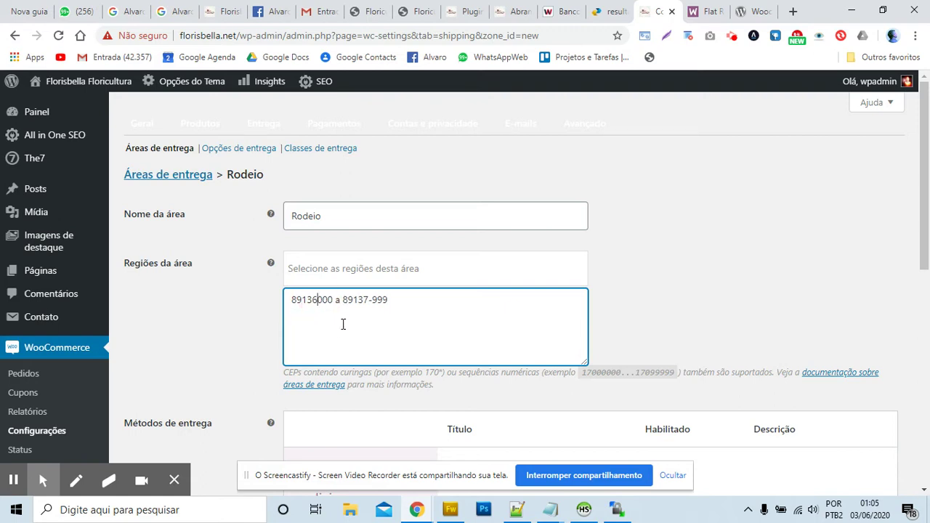
double_click(336, 300)
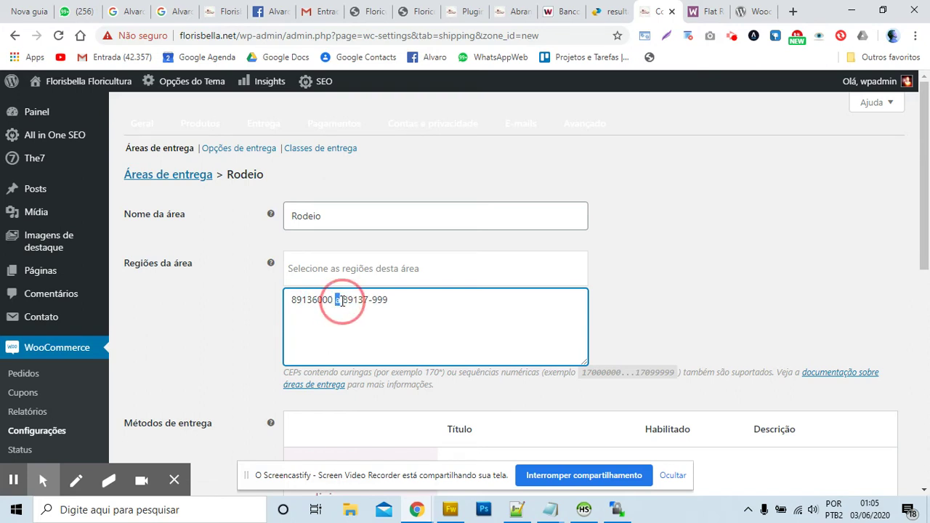
key("BackSpace")
key("BackSpace")
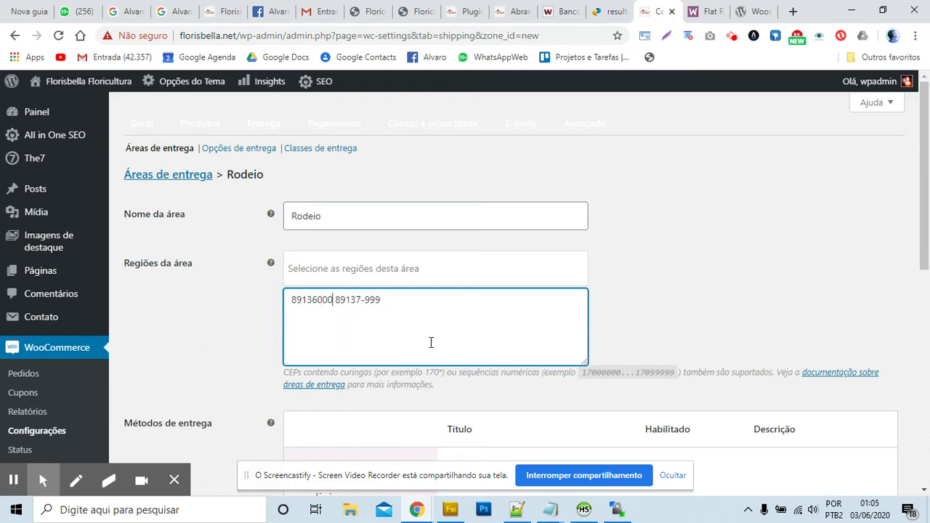
key("BackSpace")
type("...")
left_click(373, 305)
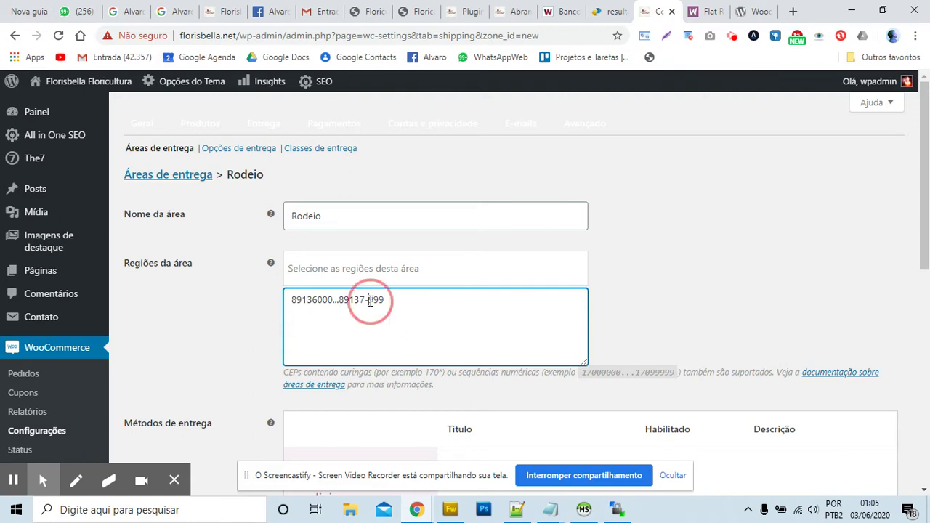
key("BackSpace")
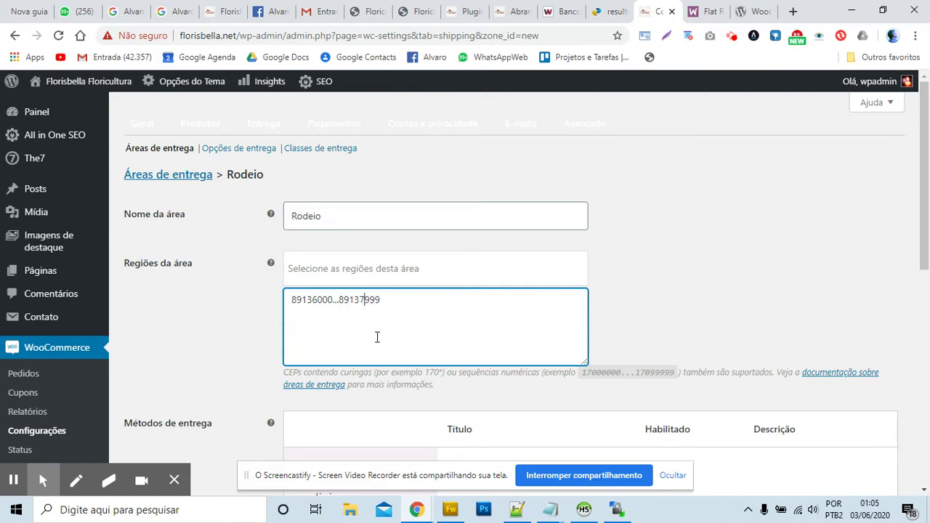
left_click(295, 301)
left_click_drag(335, 300, 418, 303)
key("ctrl+c")
key("BackSpace")
left_click(293, 301)
left_click(367, 298)
key("ctrl+v")
left_click(339, 301)
left_click(334, 301)
double_click(337, 301)
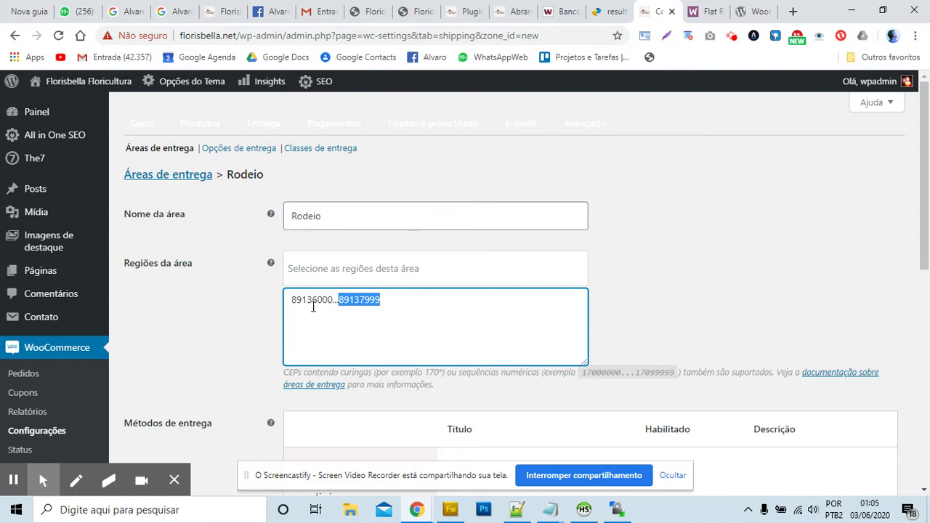
left_click(420, 301)
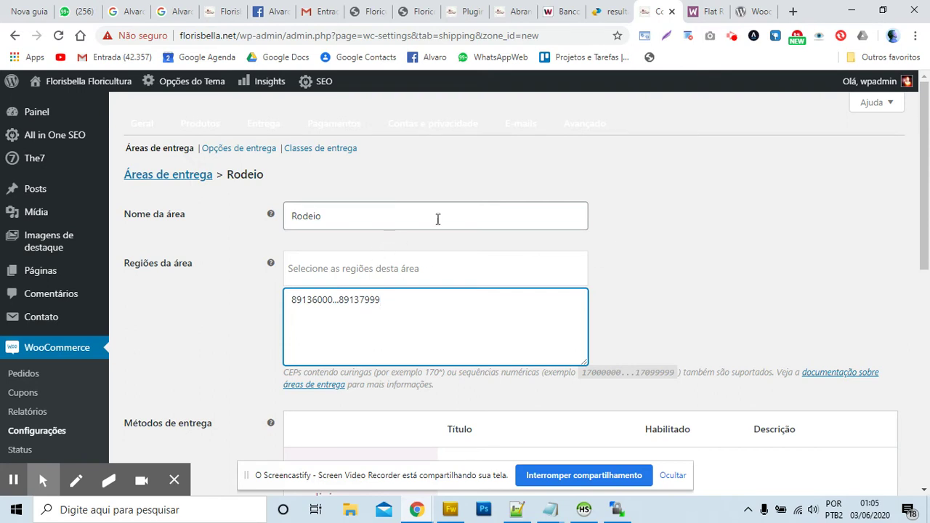
- Add a Taxa fixa delivery method to the Rodeio area
scroll(726, 247, "down", 2)
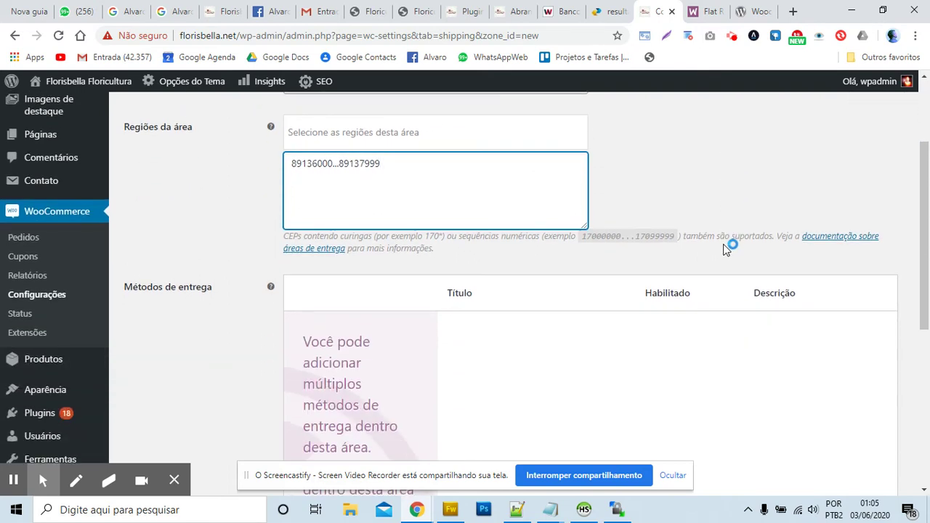
scroll(623, 274, "down", 4)
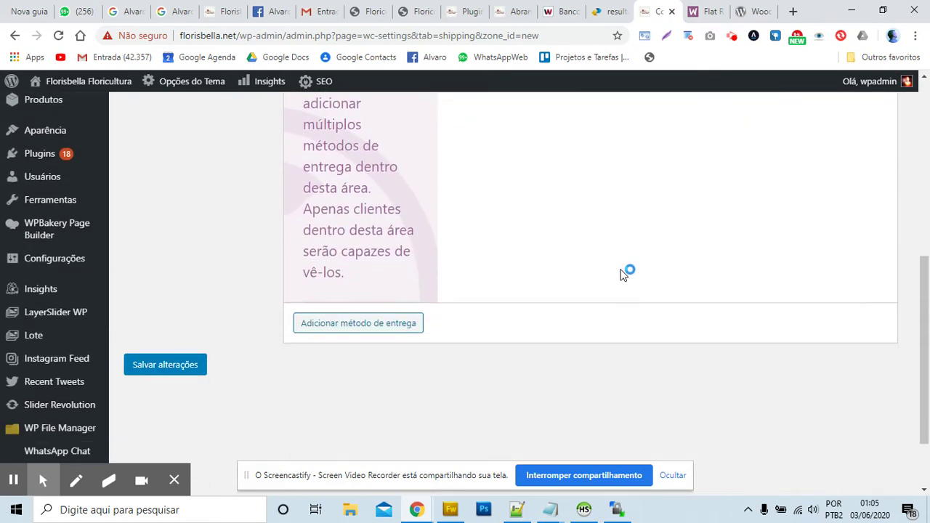
left_click(402, 311)
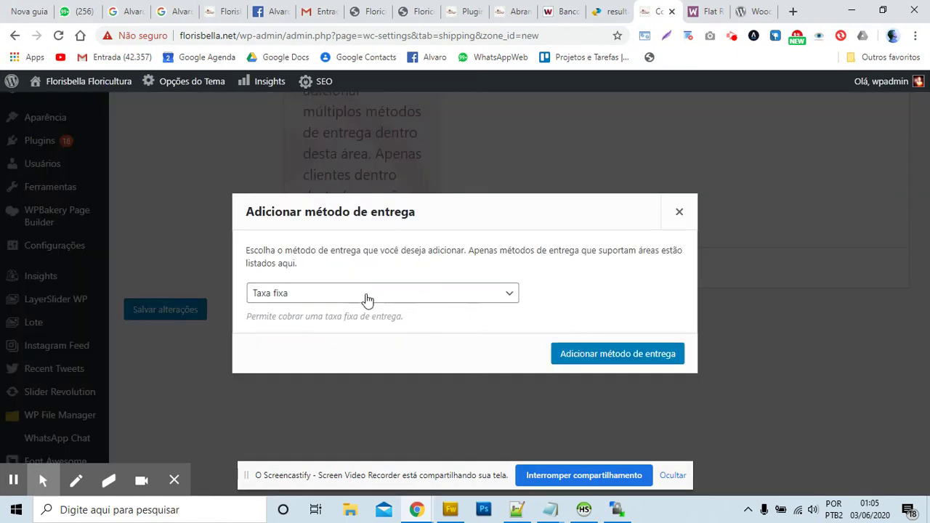
left_click(616, 354)
left_click(608, 353)
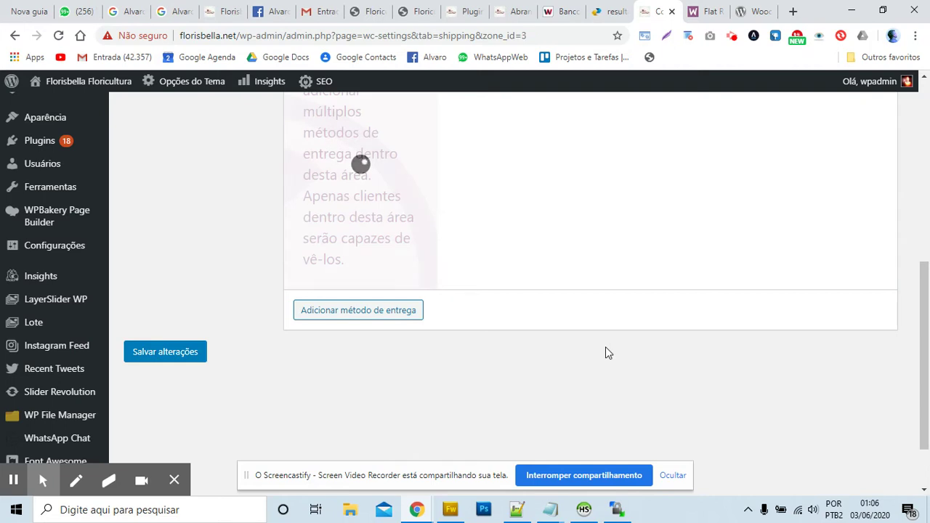
- Set the cost of Rodeio's Taxa fixa method to 50 and save the method's settings
scroll(518, 236, "up", 4)
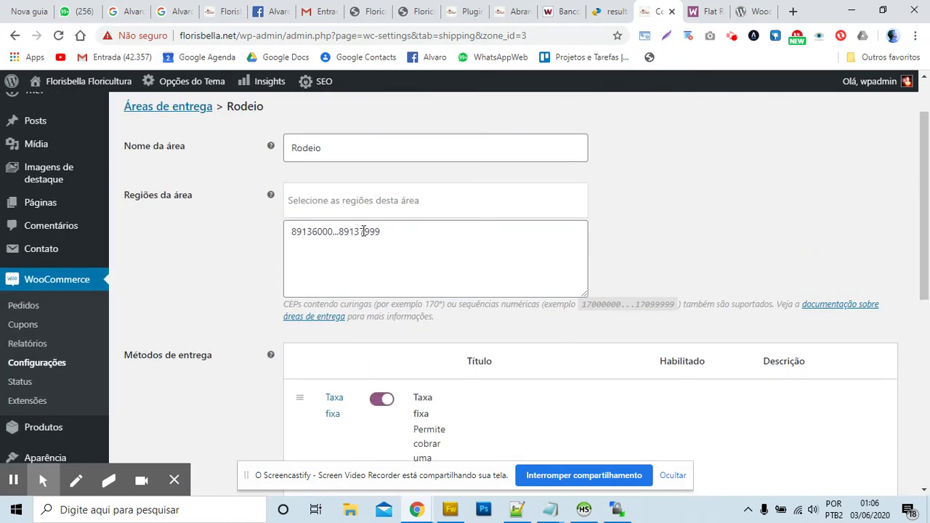
scroll(461, 240, "down", 3)
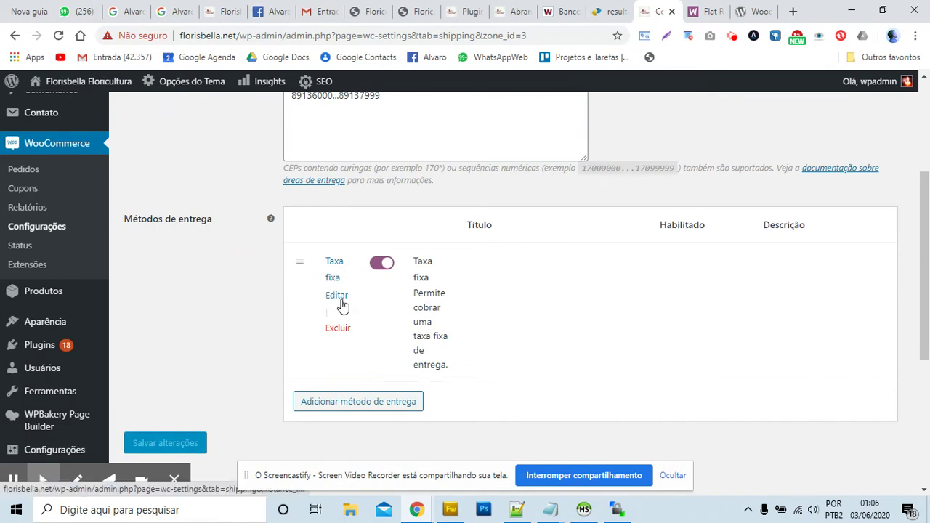
left_click(342, 301)
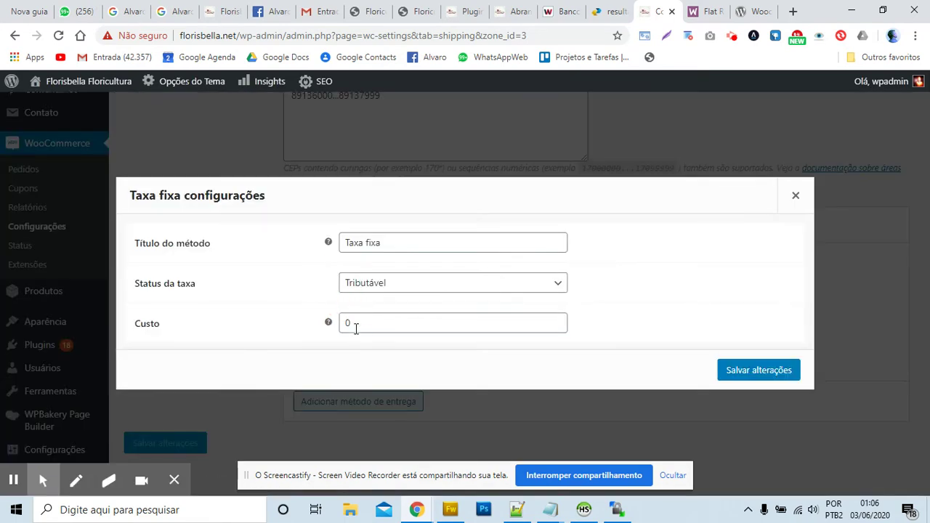
left_click(356, 324)
double_click(357, 324)
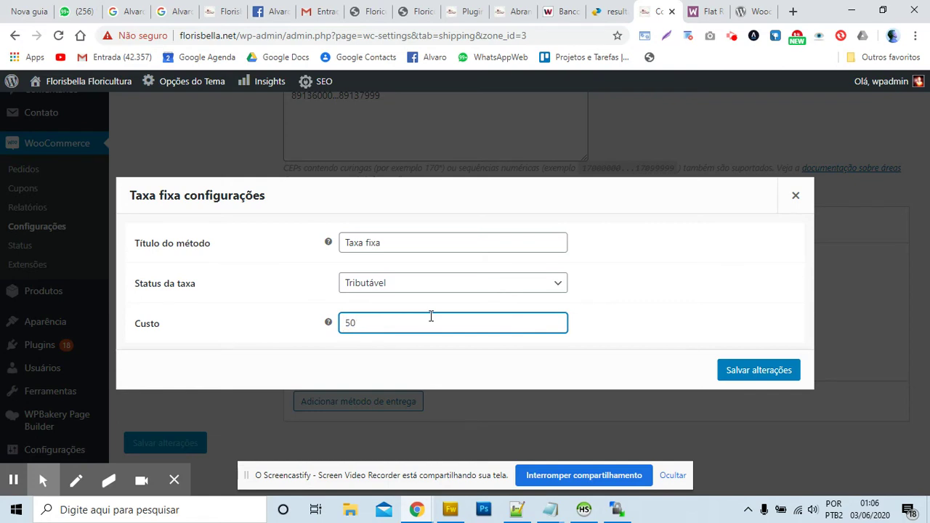
left_click(442, 240)
double_click(443, 241)
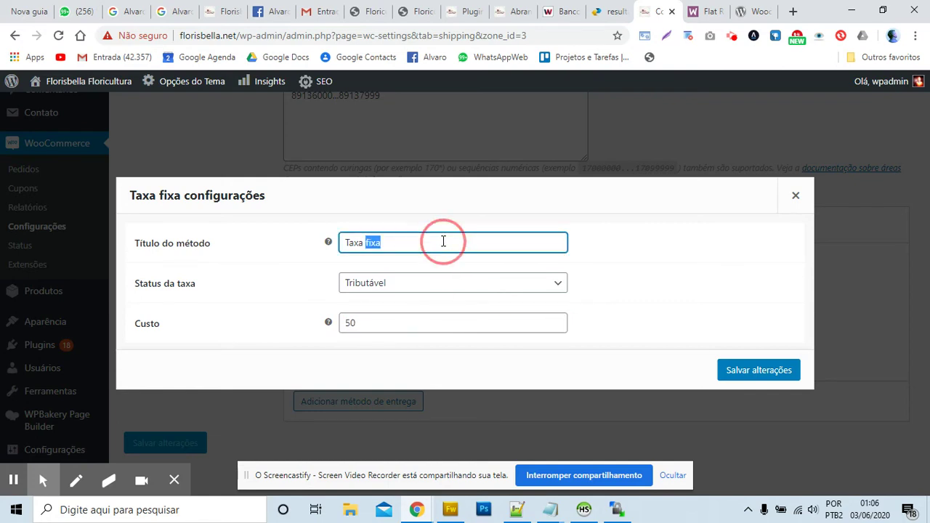
key("ctrl+a")
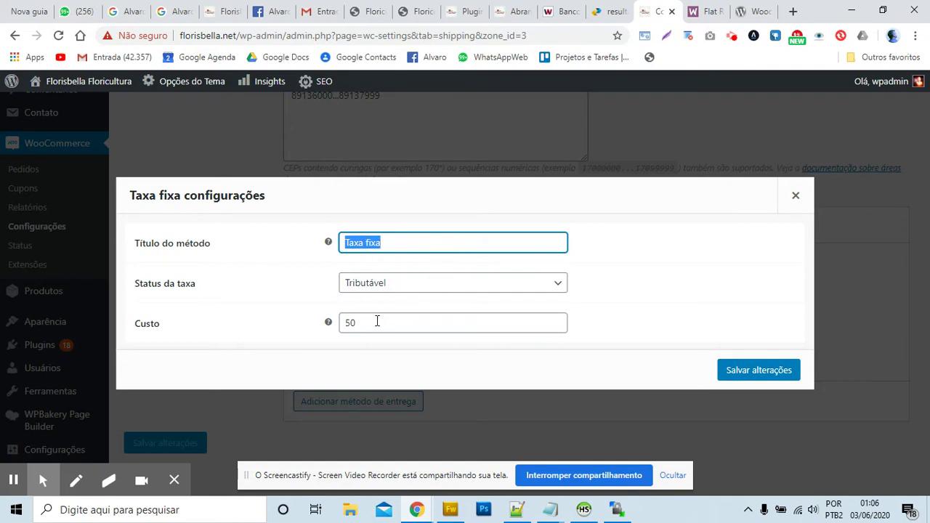
left_click(746, 370)
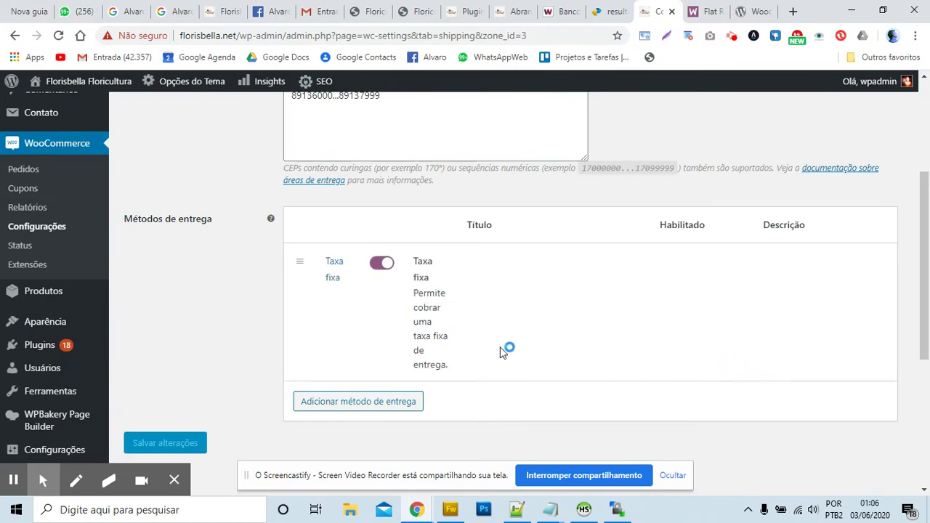
- Review the Rodeio area's name, CEP range and delivery method
scroll(308, 340, "up", 3)
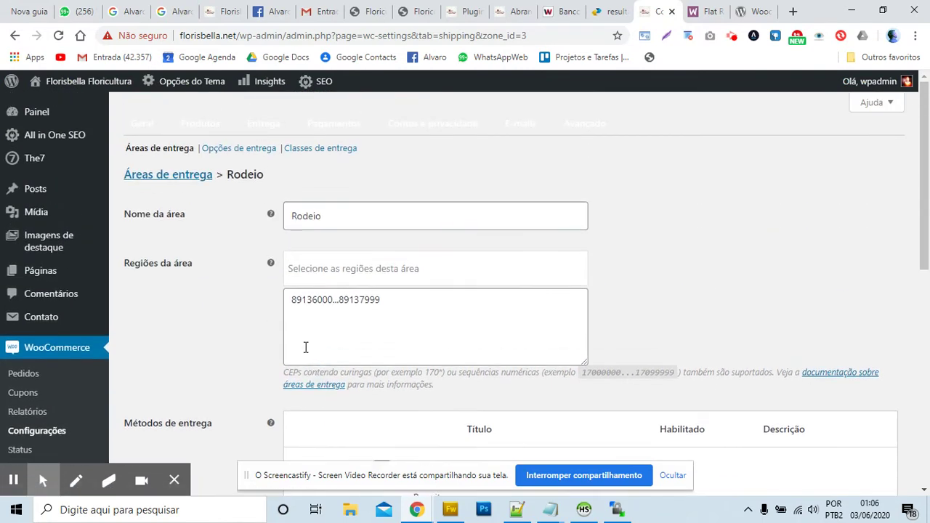
scroll(306, 347, "down", 4)
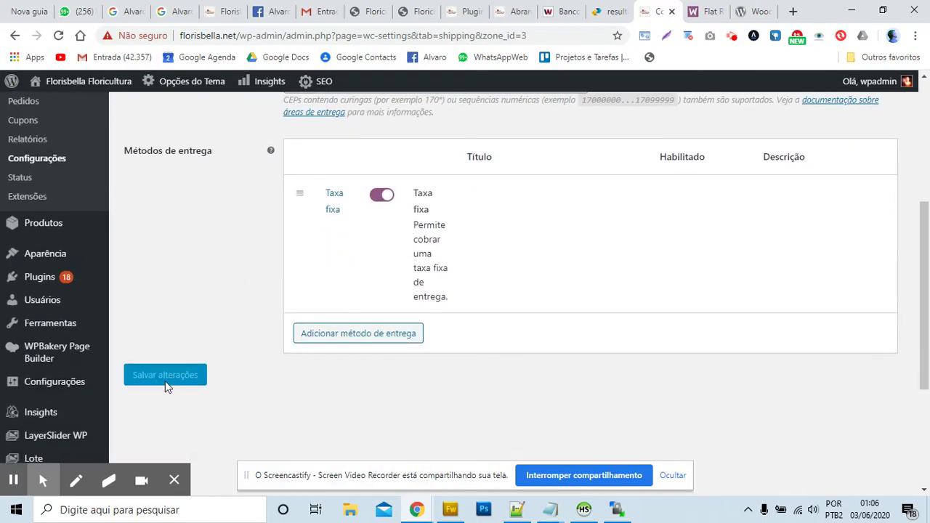
scroll(267, 356, "up", 4)
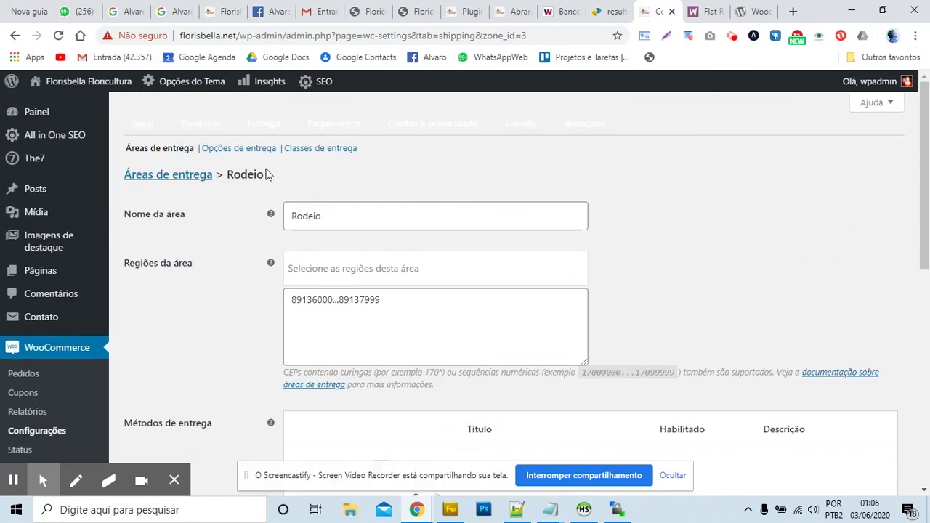
scroll(324, 276, "down", 3)
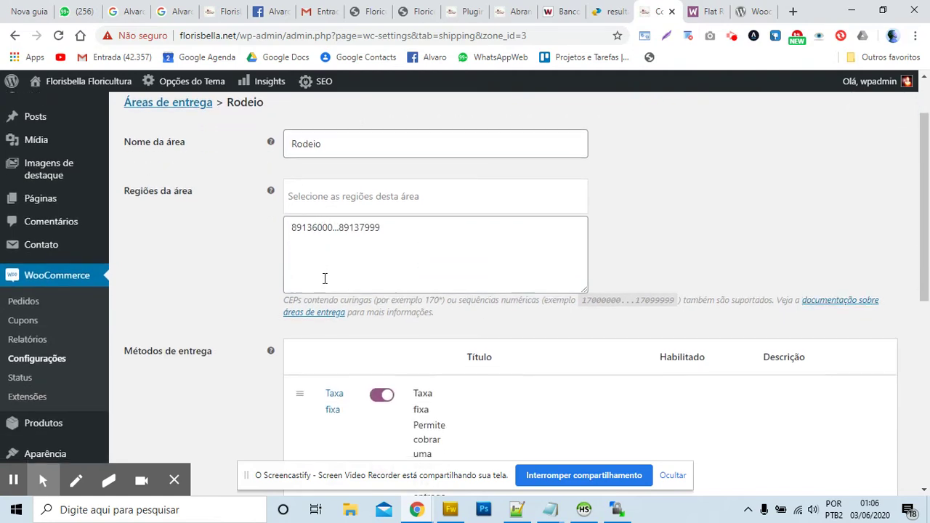
scroll(325, 279, "down", 2)
scroll(322, 281, "up", 3)
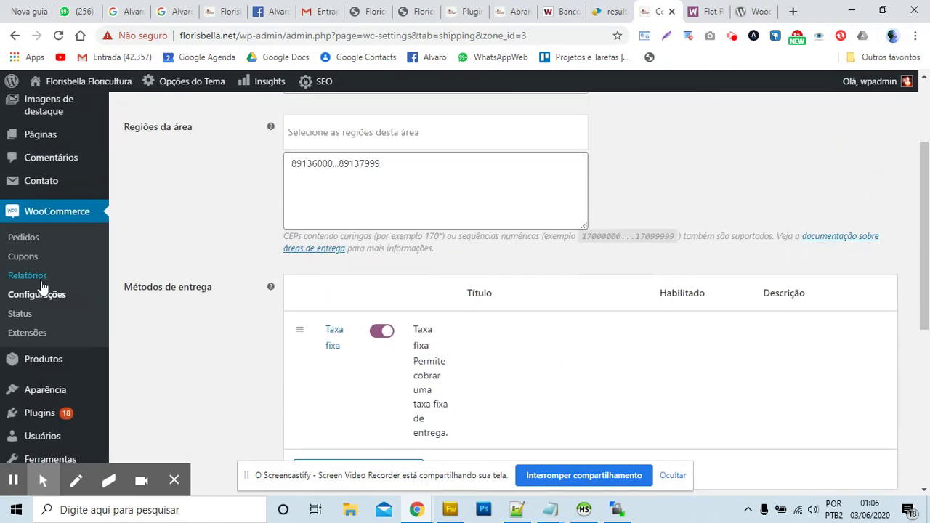
scroll(312, 196, "up", 2)
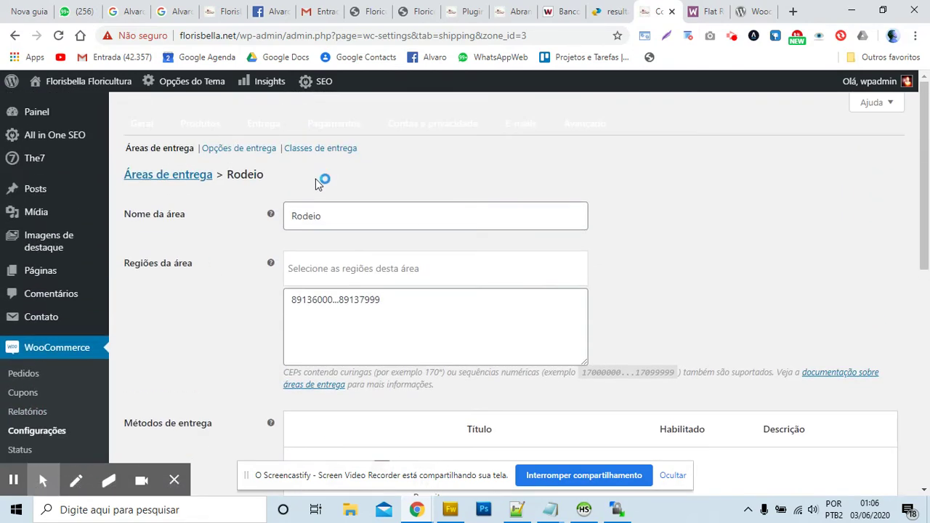
- Leave the Rodeio area page and return to the list of delivery areas
left_click(262, 125)
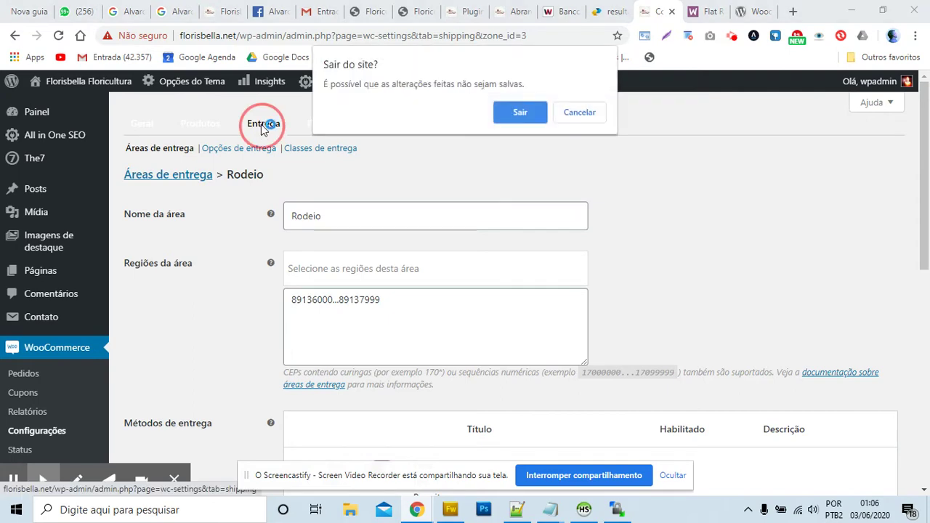
left_click(566, 117)
scroll(556, 267, "down", 5)
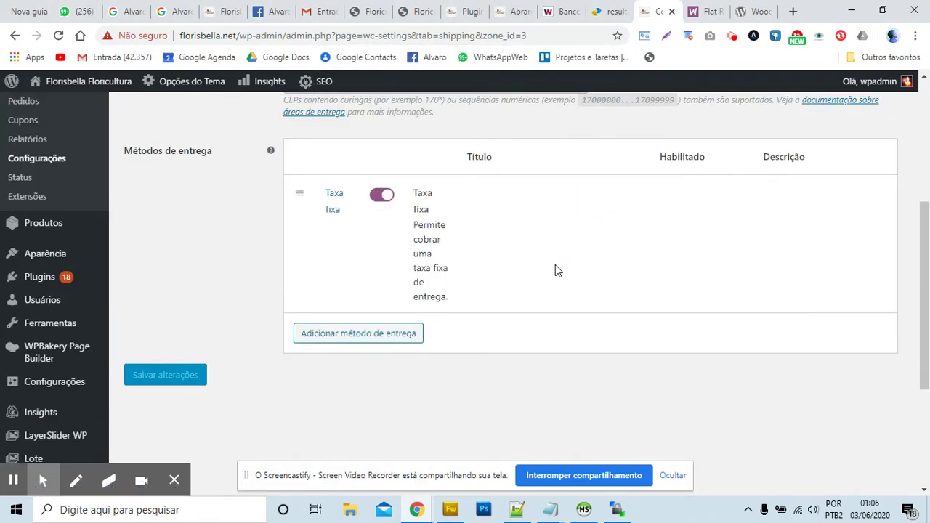
scroll(556, 267, "up", 1)
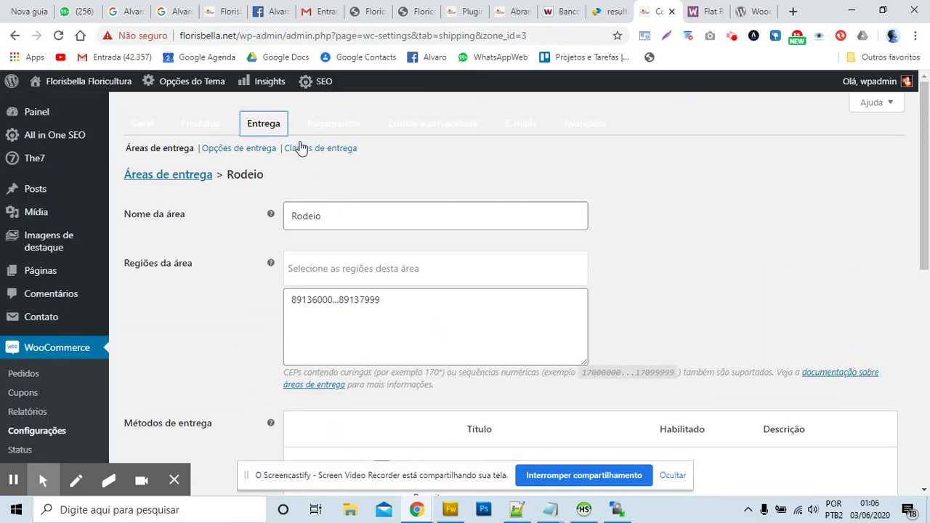
left_click(263, 125)
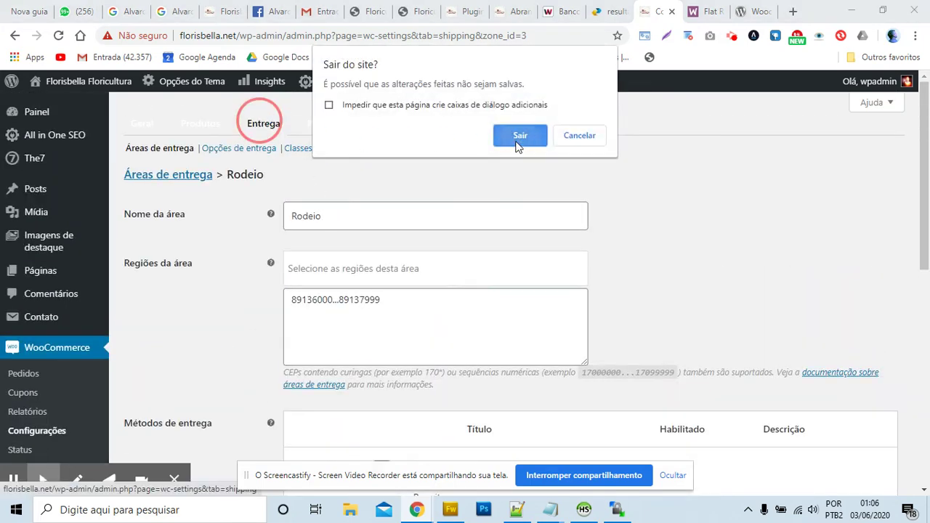
left_click(518, 137)
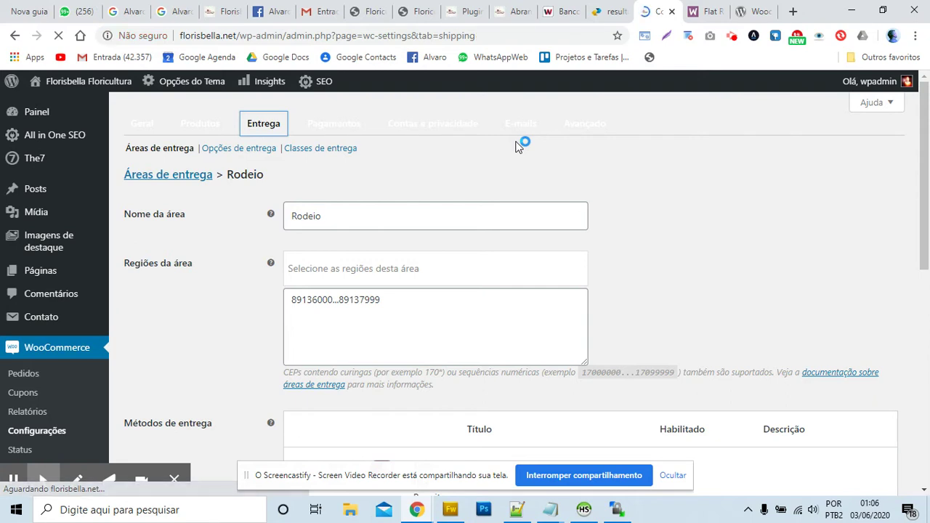
- Reopen the Rodeio area, check the cost in its Taxa fixa settings and save them again
mouse_move(208, 293)
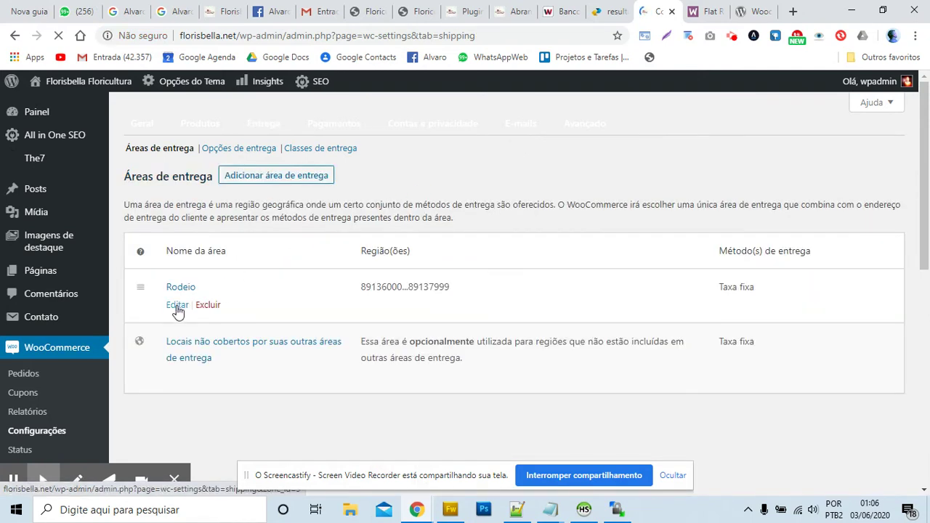
left_click(176, 306)
left_click(165, 306)
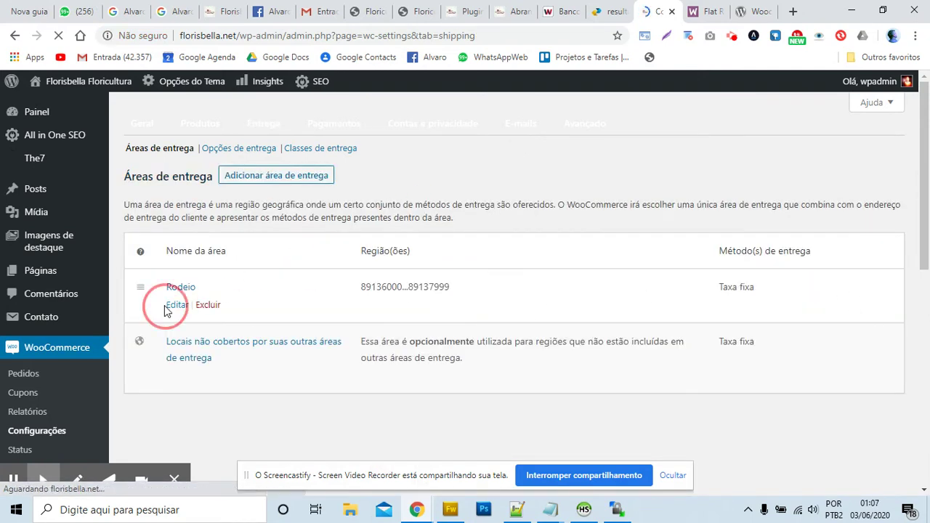
left_click(172, 309)
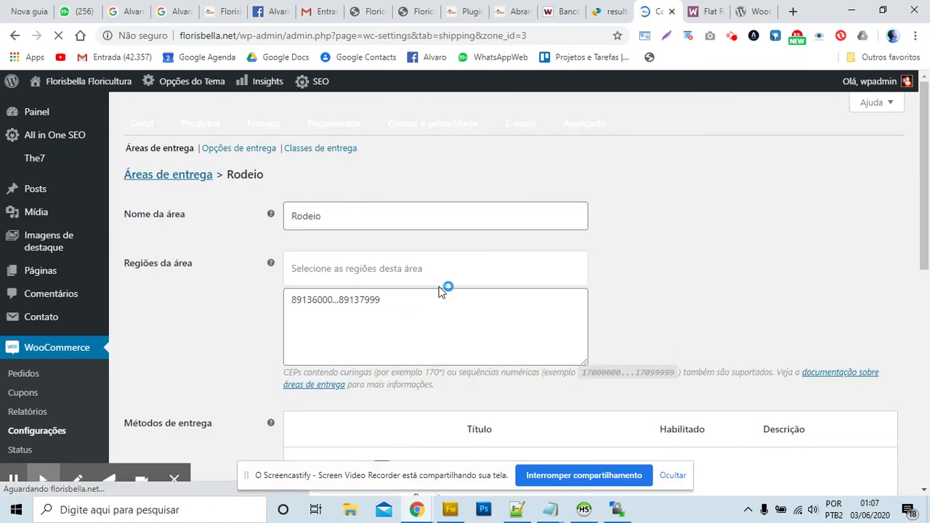
scroll(440, 292, "down", 2)
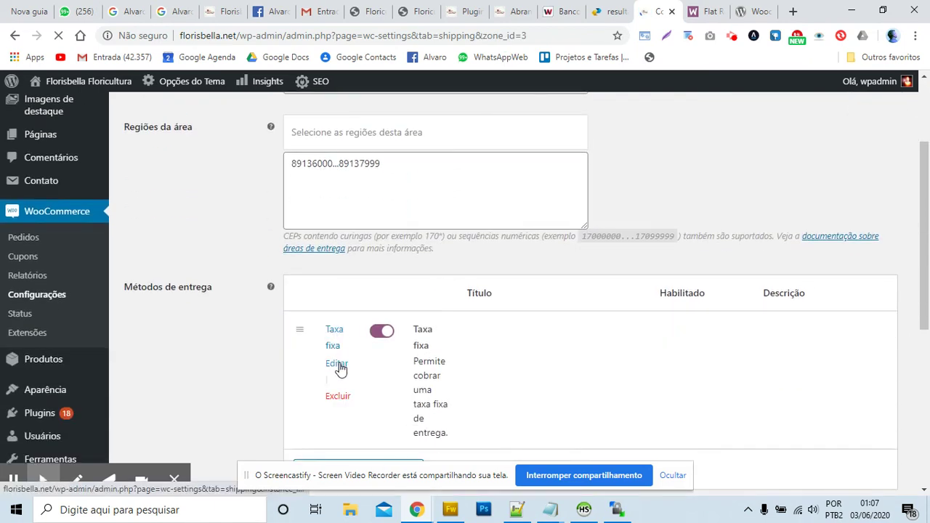
left_click(338, 363)
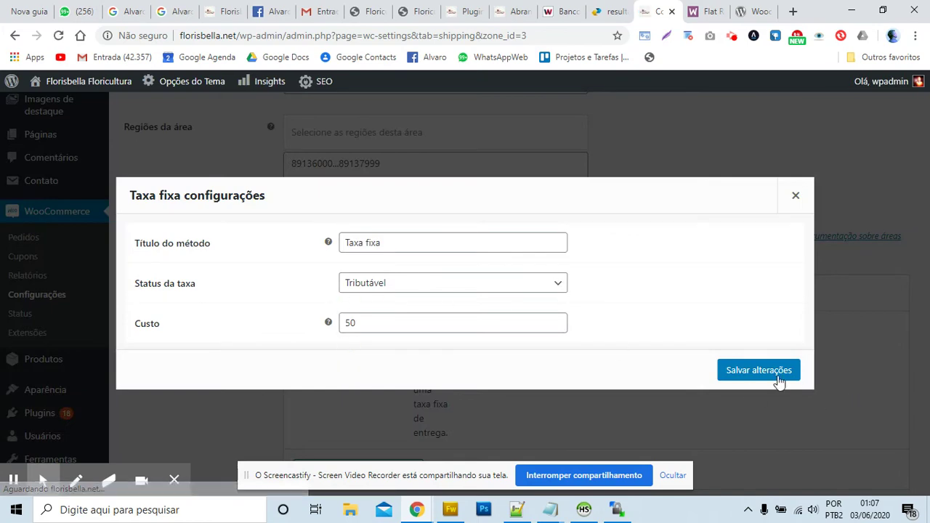
left_click(764, 371)
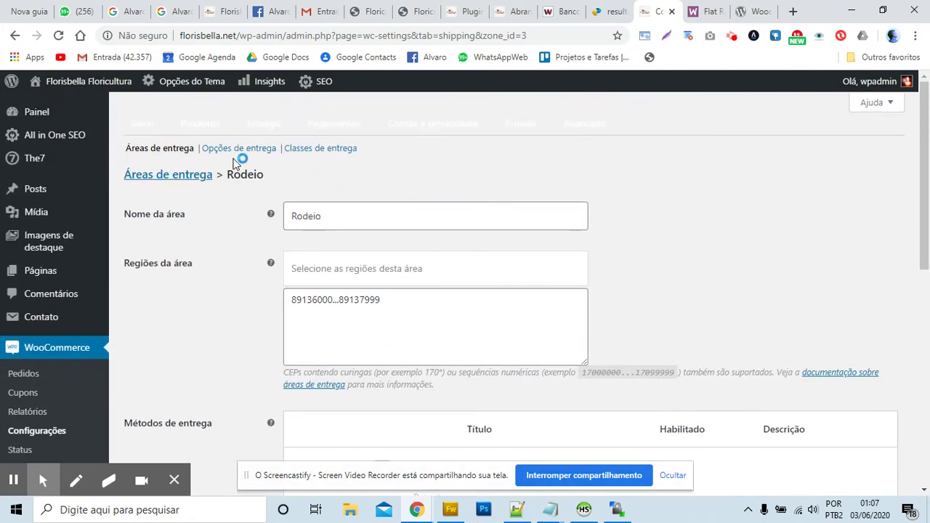
- Return to the delivery areas list and check the Rodeio entry's CEP range and delivery method
left_click(264, 125)
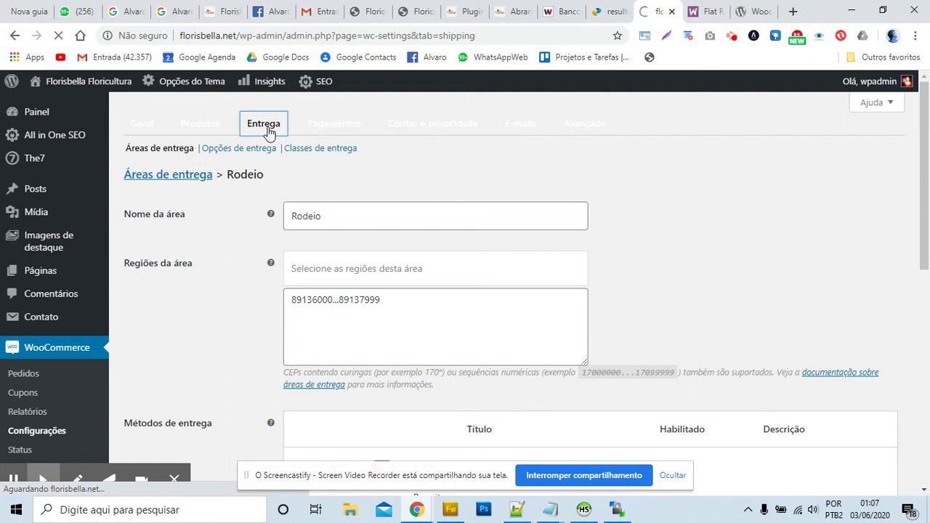
mouse_move(243, 353)
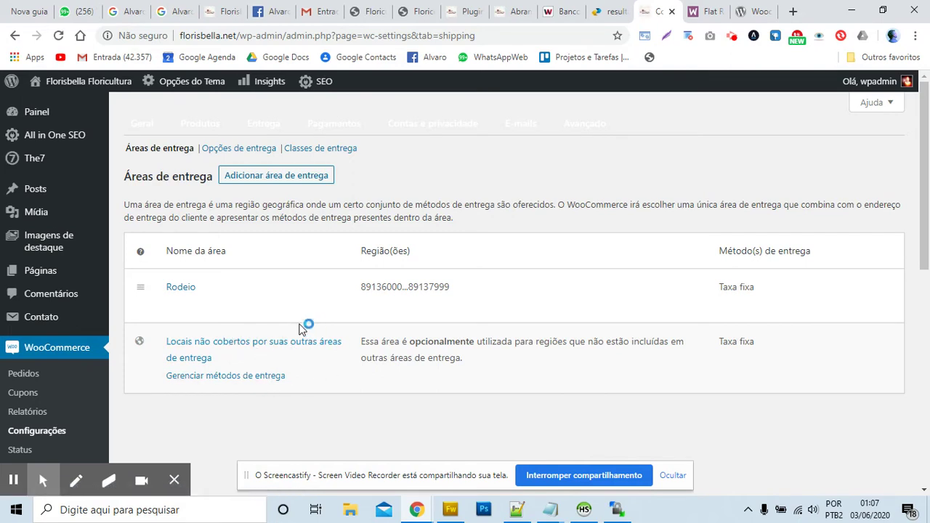
left_click(214, 363)
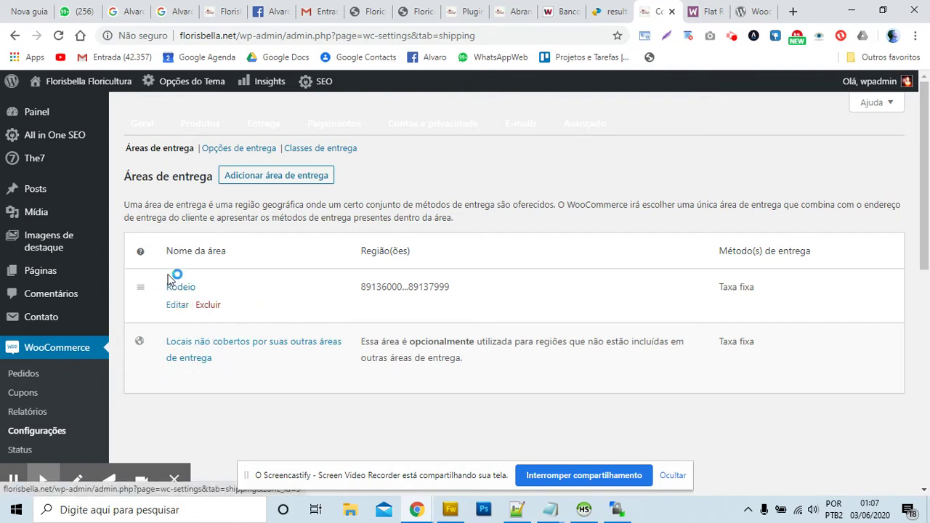
mouse_move(171, 296)
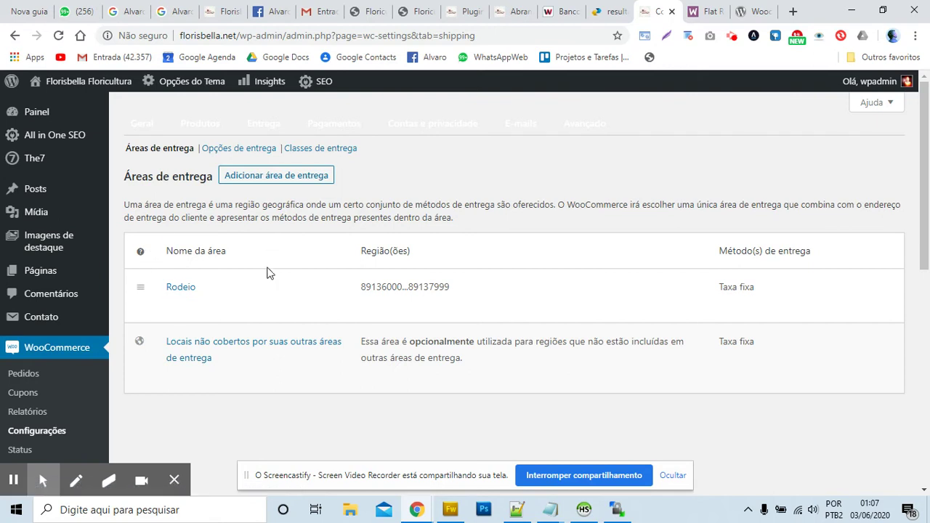
- Switch to the untitled Notepad note and copy the whole Timbó line with its CEP range and price
left_click(552, 510)
mouse_move(499, 430)
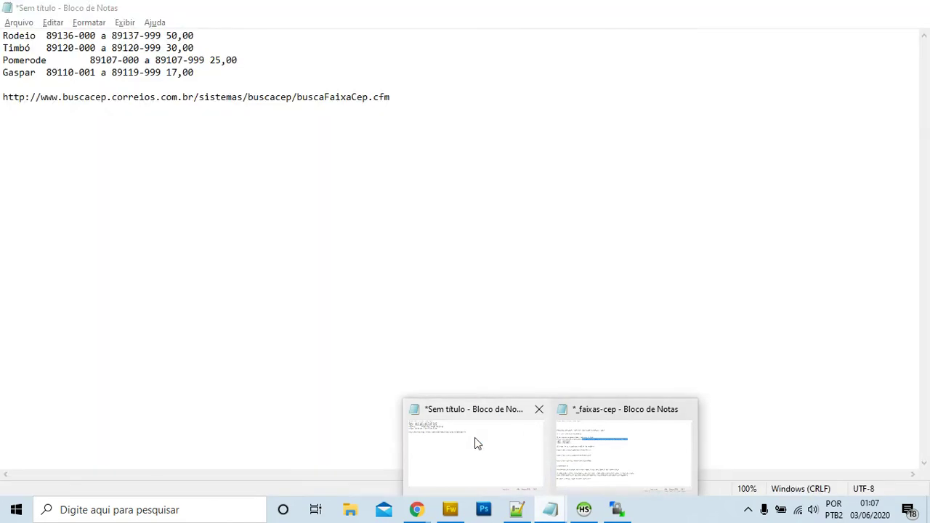
left_click(478, 443)
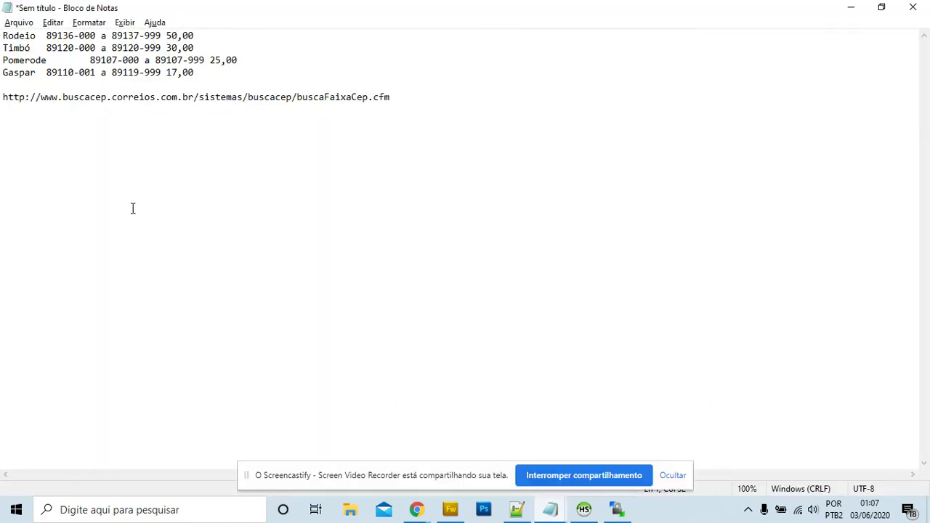
double_click(14, 48)
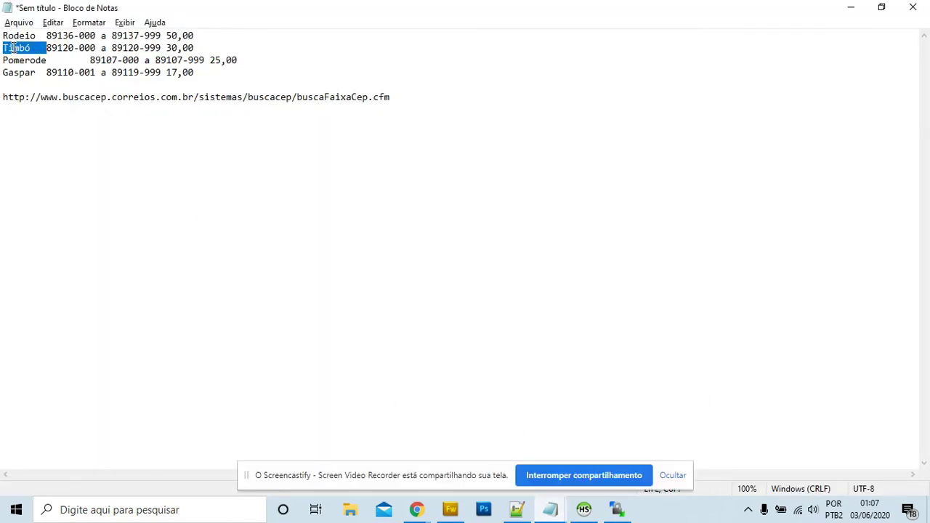
left_click(39, 51)
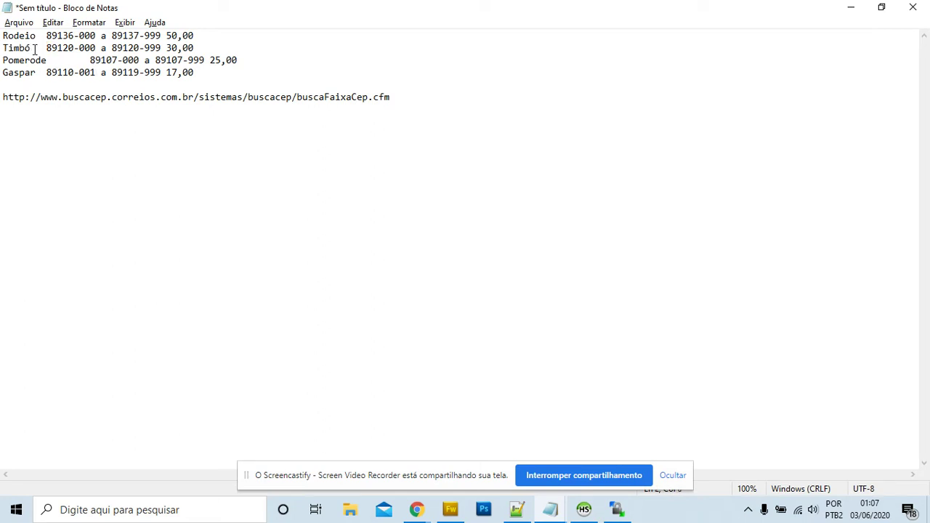
left_click_drag(202, 44, 2, 48)
key("ctrl+c")
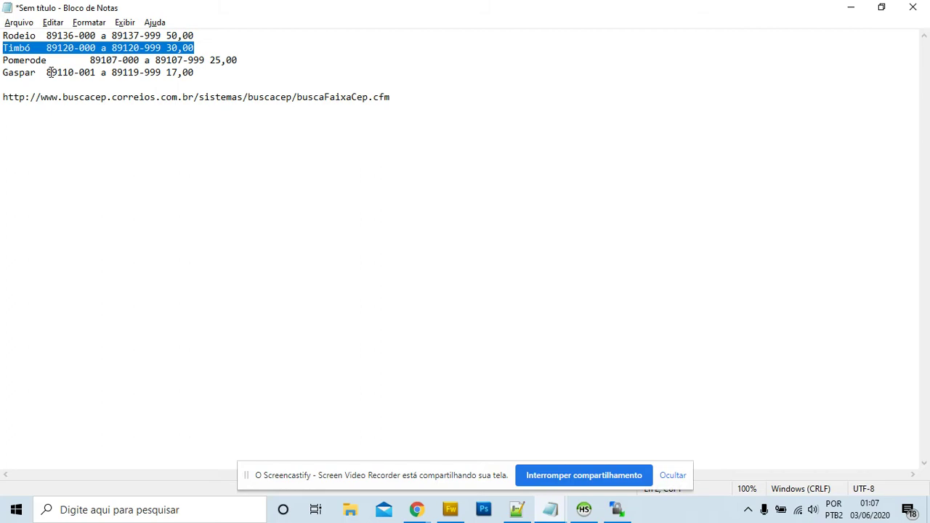
- Back in Chrome, add a delivery area named Timbó from the copied line, copying the CEP range and price before removing them from the name
key("alt+Tab")
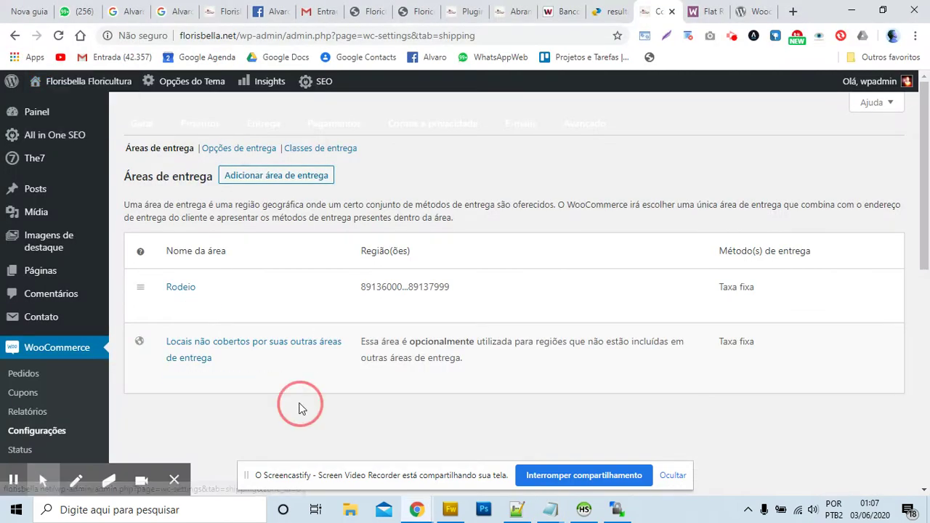
left_click(270, 182)
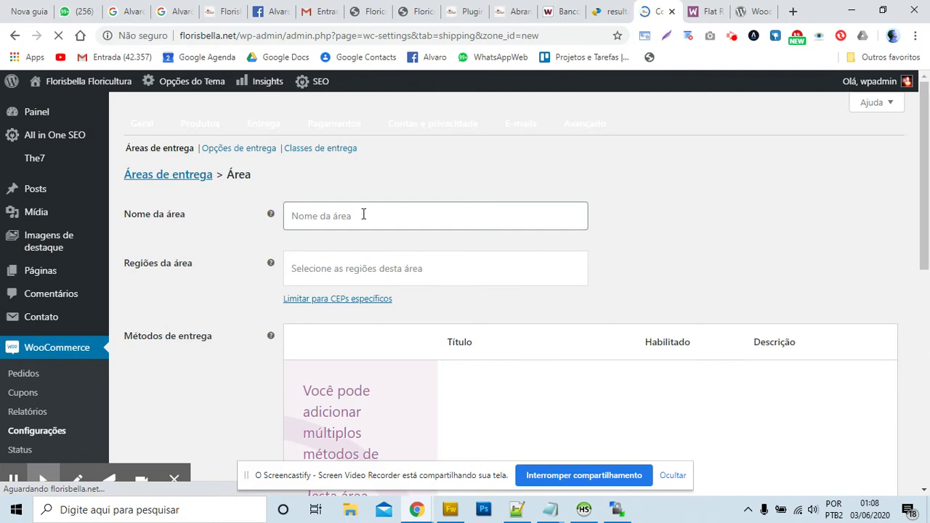
left_click(610, 13)
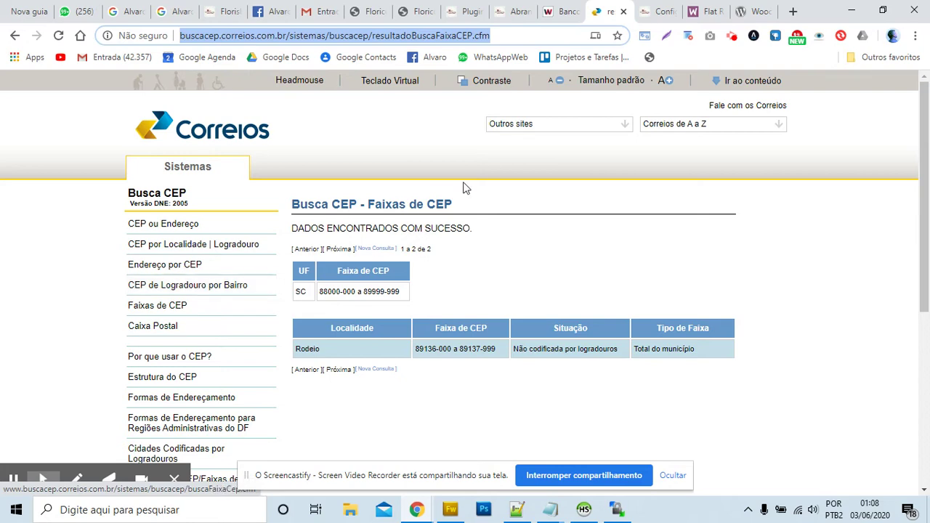
left_click(655, 13)
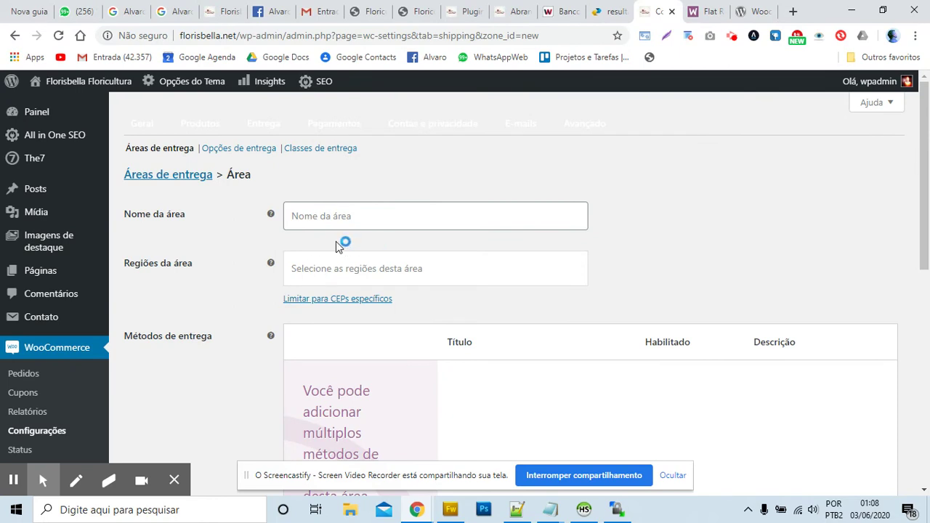
left_click(328, 216)
key("ctrl+v")
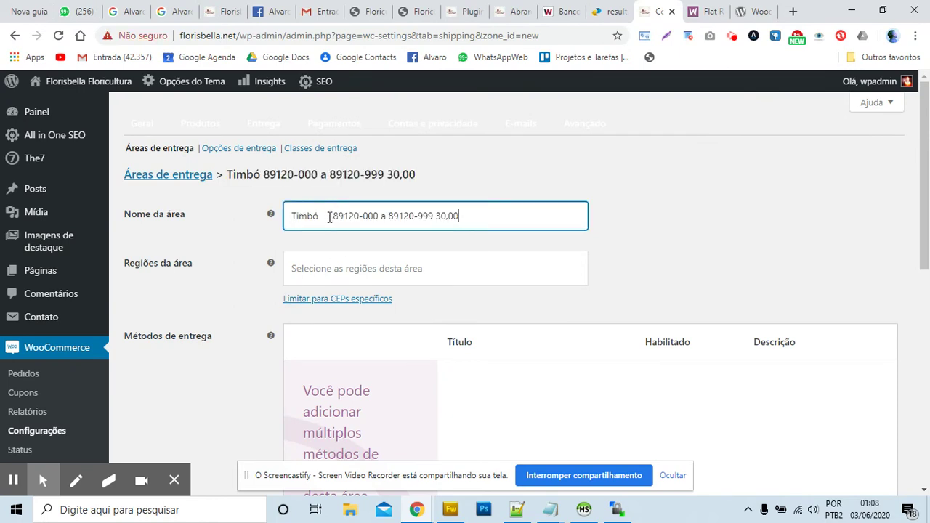
left_click_drag(323, 216, 488, 208)
key("ctrl+c")
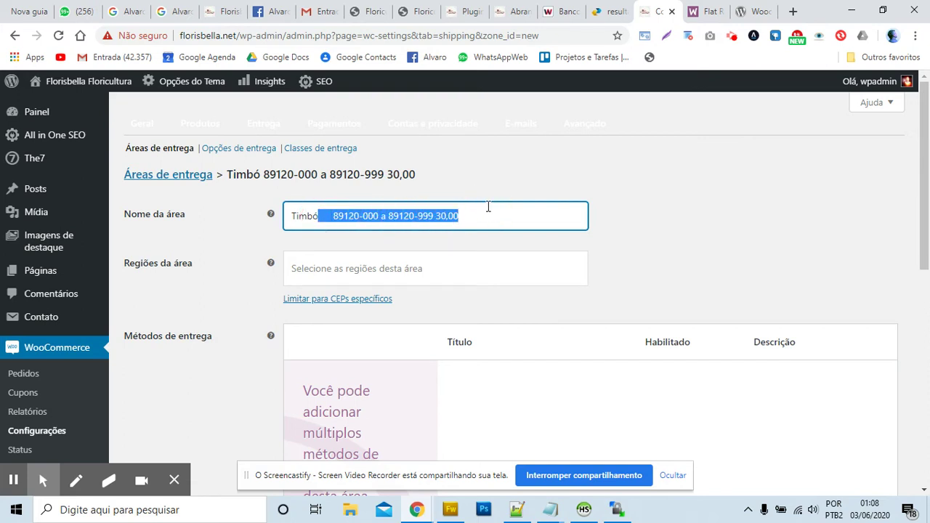
key("BackSpace")
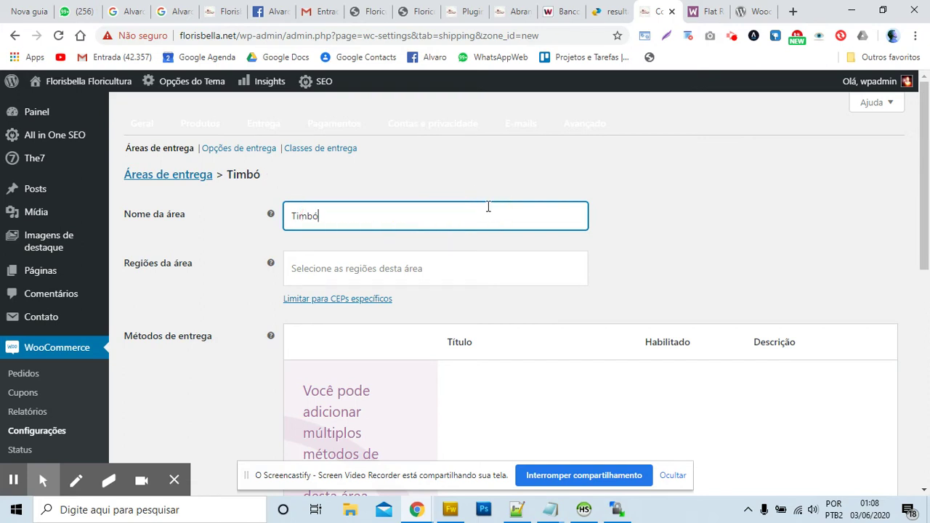
- Limit the Timbó area to specific CEPs and paste the copied range and price there without leading spaces
left_click(311, 268)
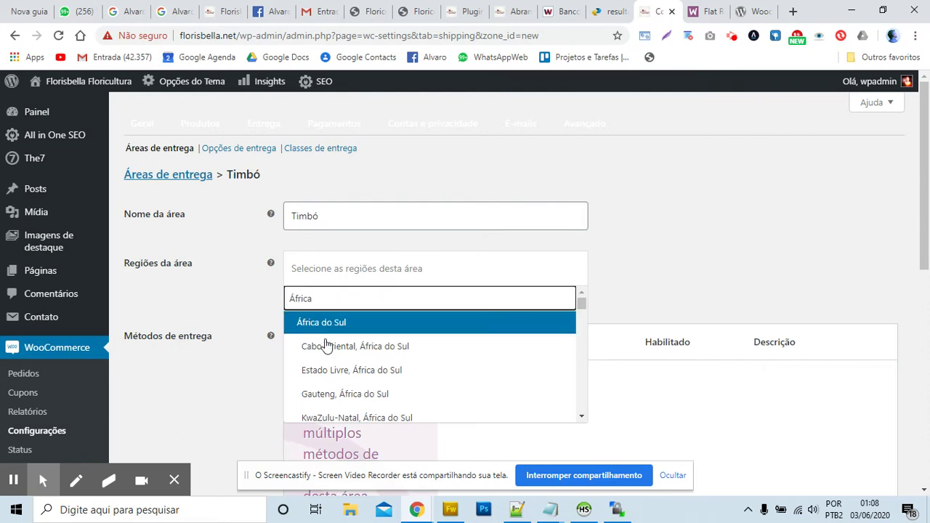
left_click(241, 290)
left_click(333, 307)
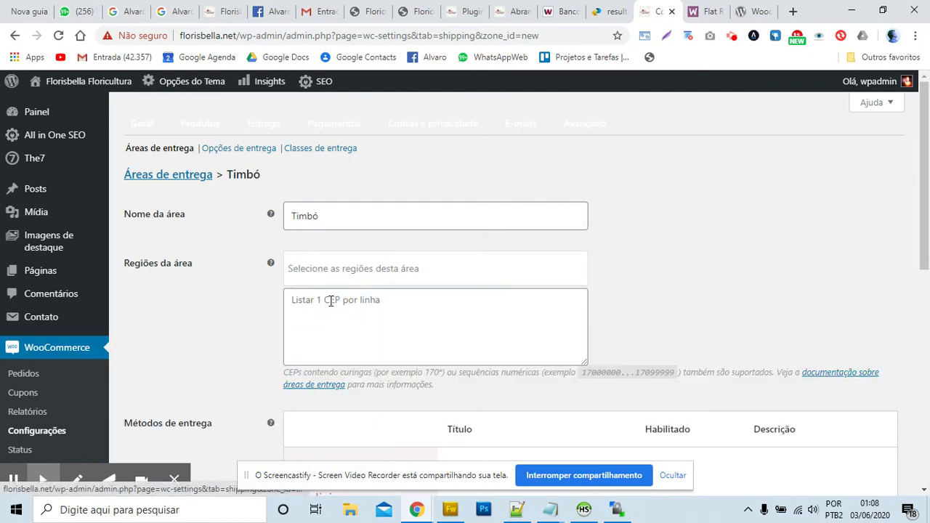
left_click(315, 320)
key("ctrl+v")
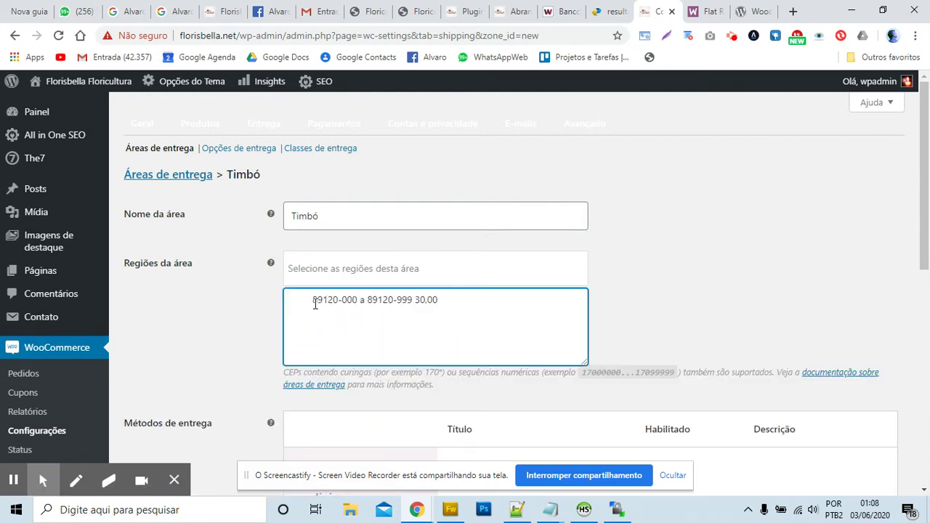
left_click_drag(314, 301, 276, 305)
key("BackSpace")
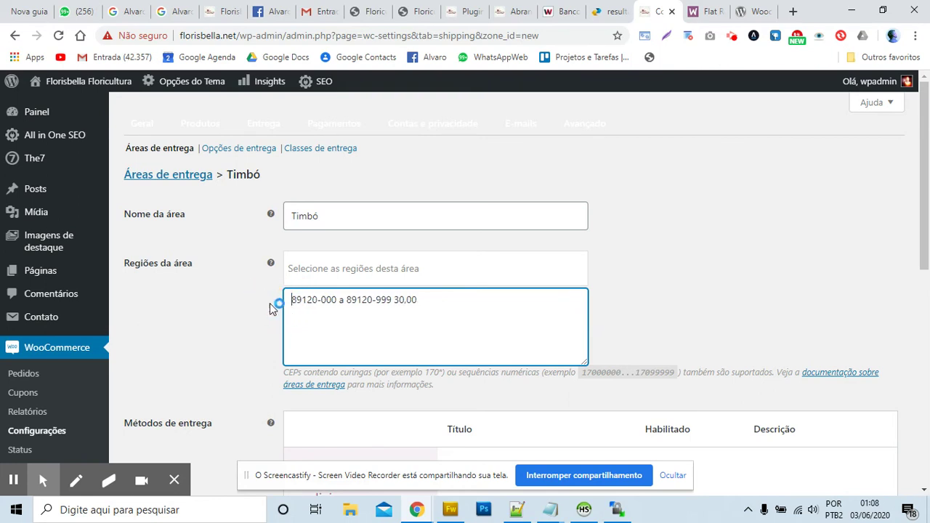
- Reformat the Timbó area's CEP entry as the range 89120000...89120999, without hyphens or the trailing price
left_click(324, 303)
key("BackSpace")
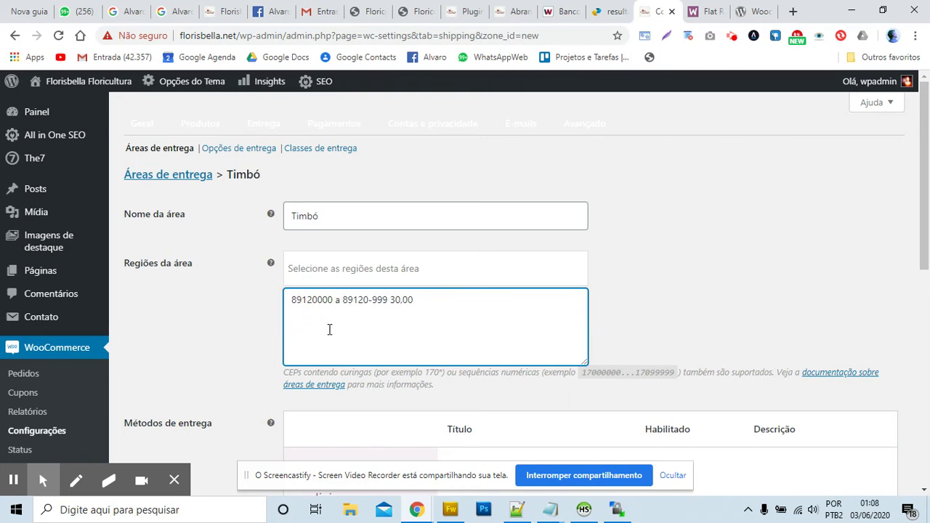
left_click_drag(332, 303, 338, 304)
key("BackSpace")
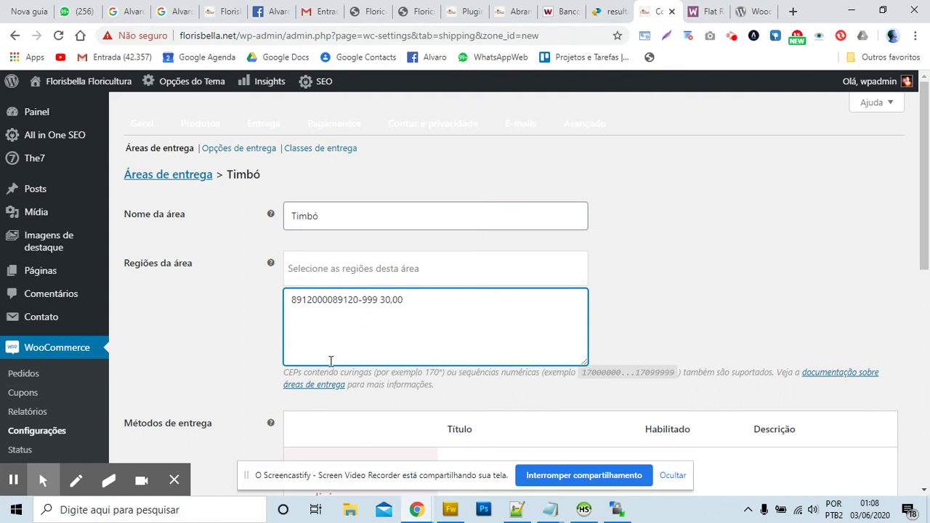
type("...")
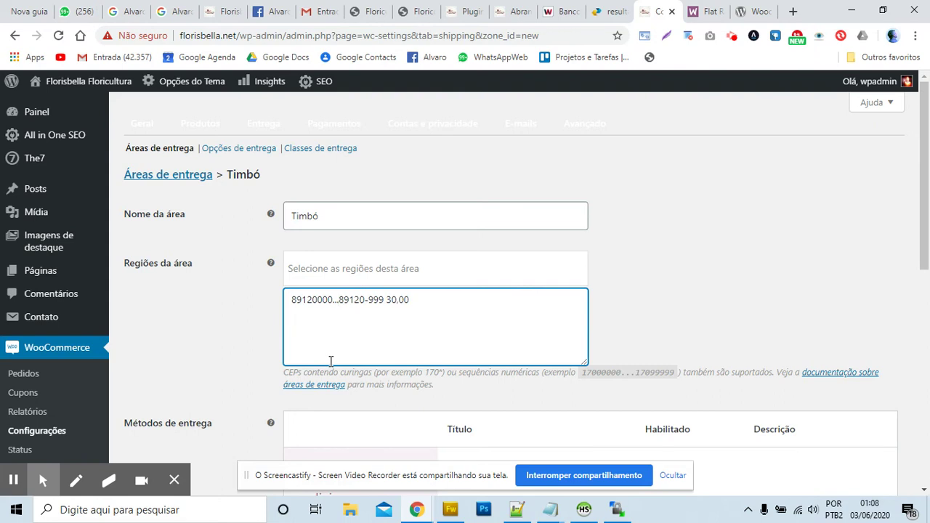
key("BackSpace")
key("BackSpace")
key("BackSpace")
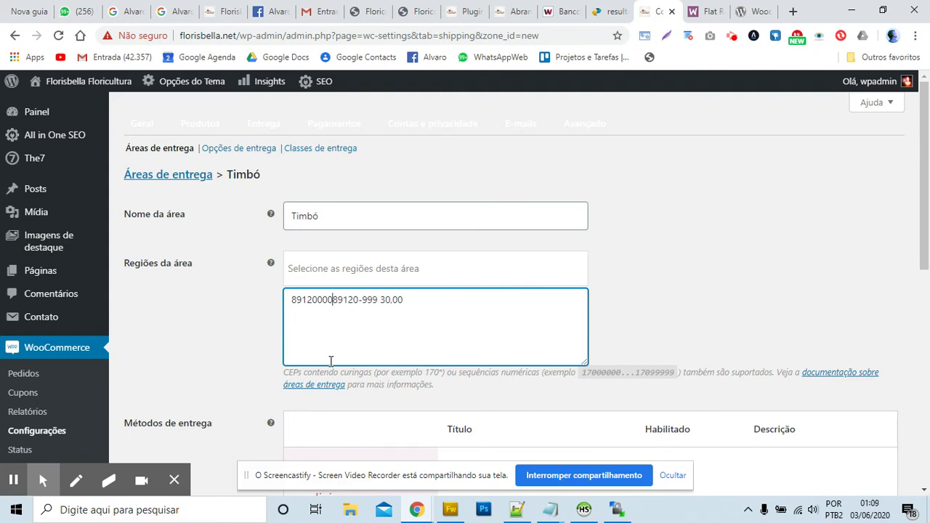
type("...")
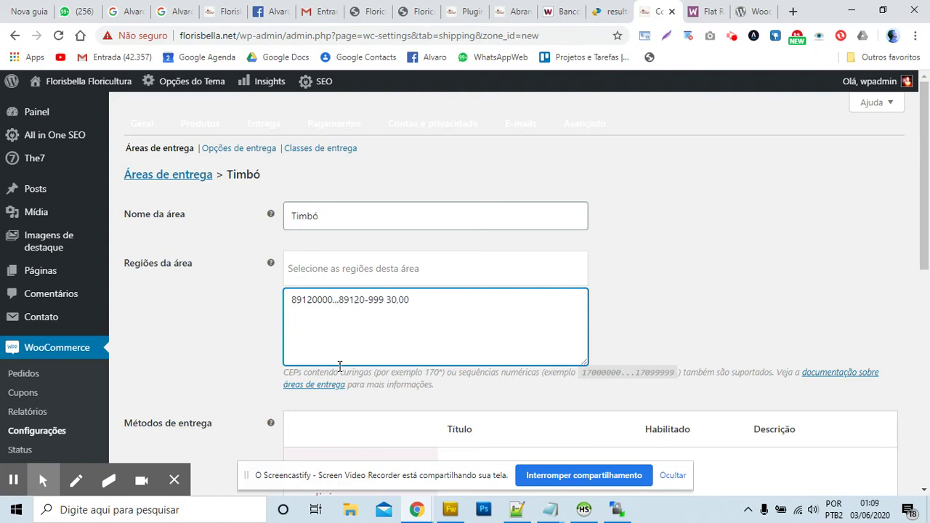
left_click(372, 304)
key("BackSpace")
left_click_drag(384, 305, 442, 305)
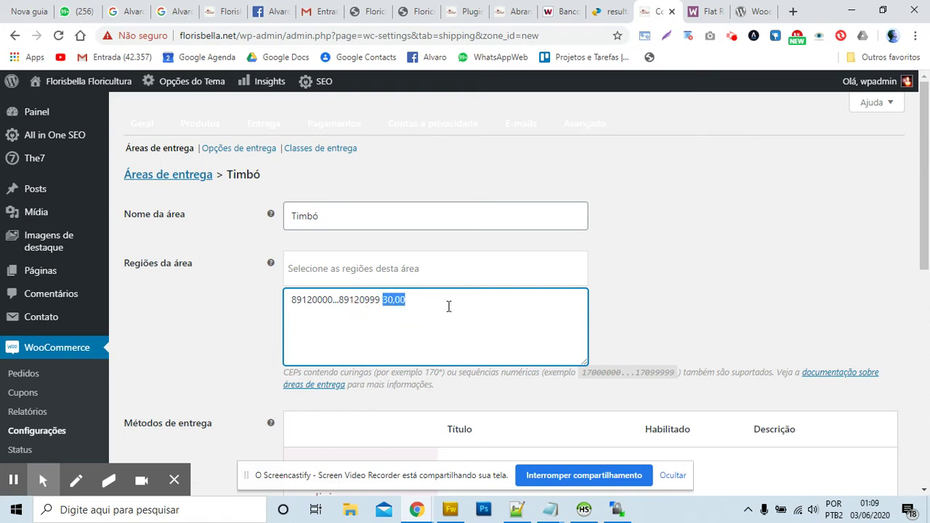
key("BackSpace")
- Add Taxa fixa as the delivery method of the Timbó area
scroll(350, 309, "down", 5)
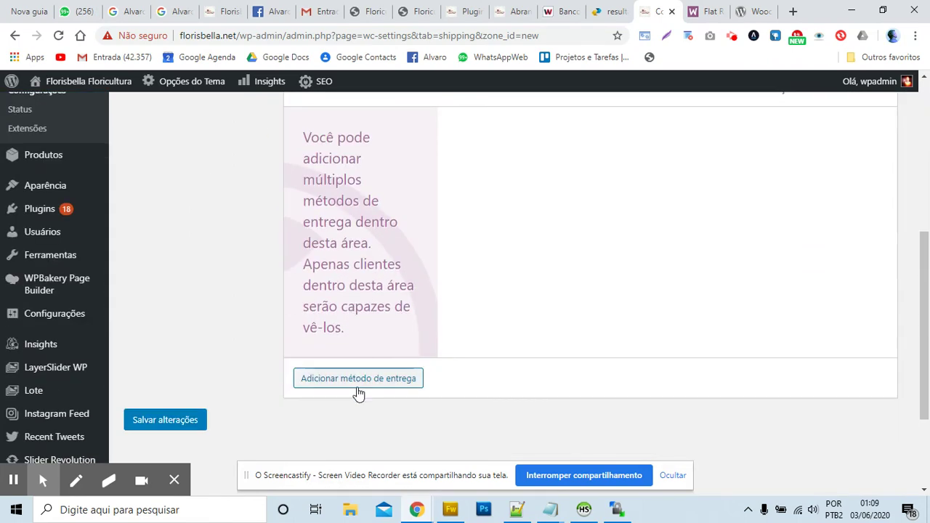
left_click(357, 392)
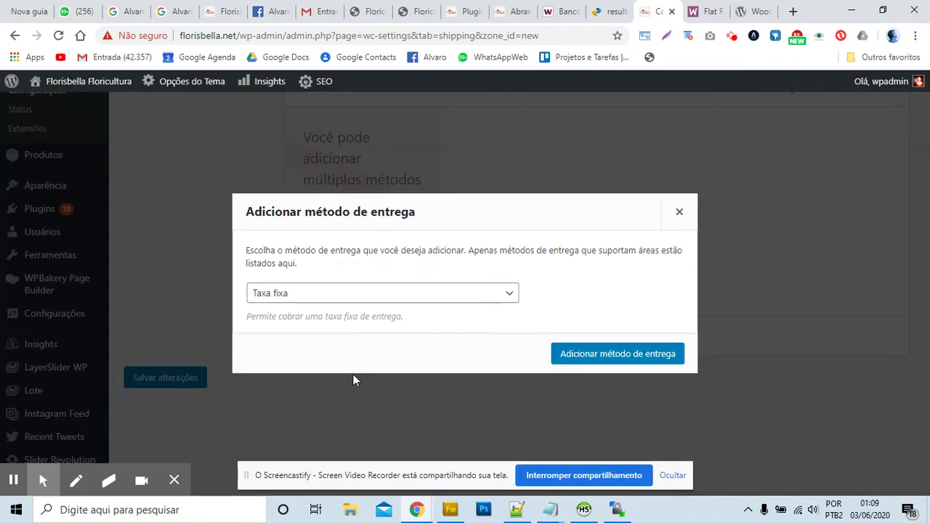
left_click(324, 298)
left_click(324, 299)
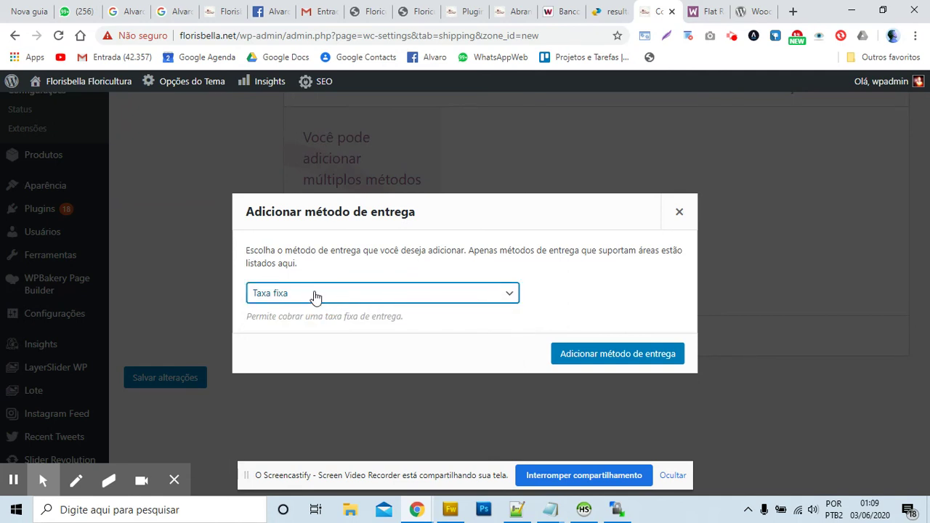
left_click(311, 297)
left_click(312, 294)
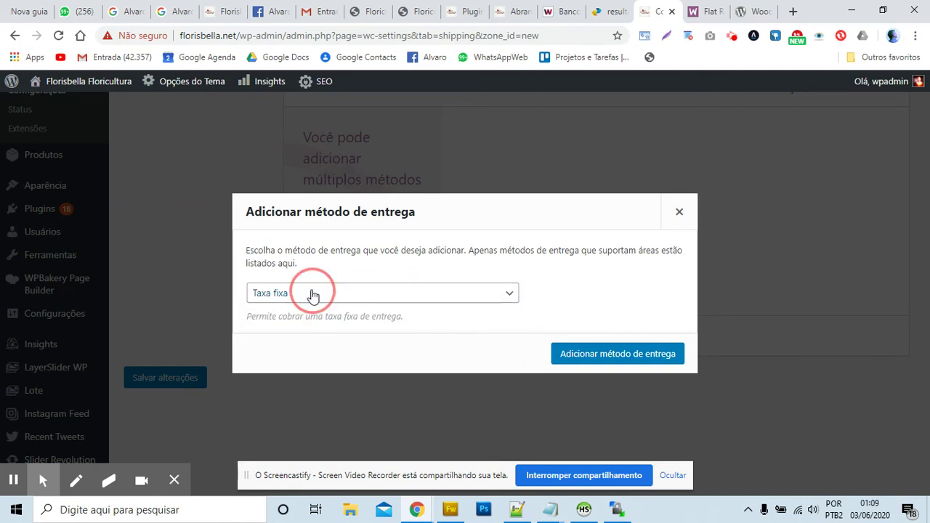
left_click(608, 354)
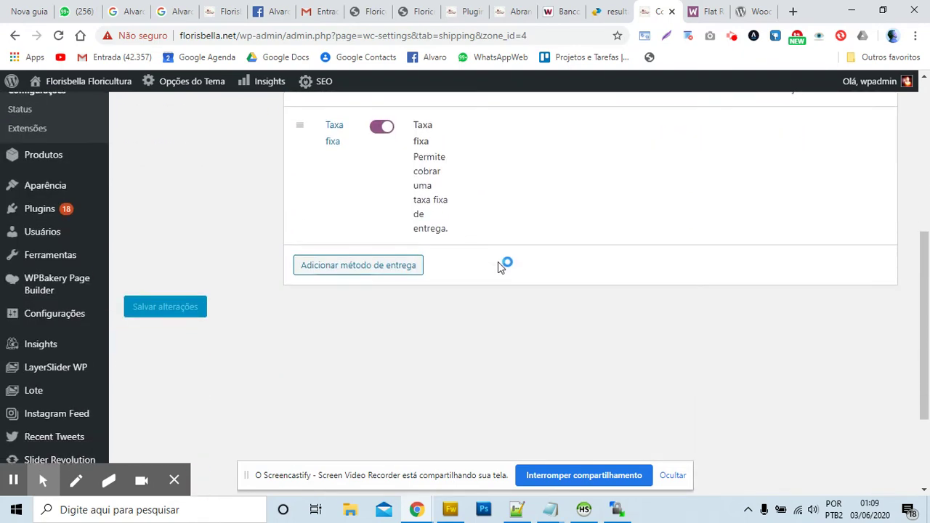
- Set the cost of Timbó's Taxa fixa method to 30 and save its settings
left_click(334, 163)
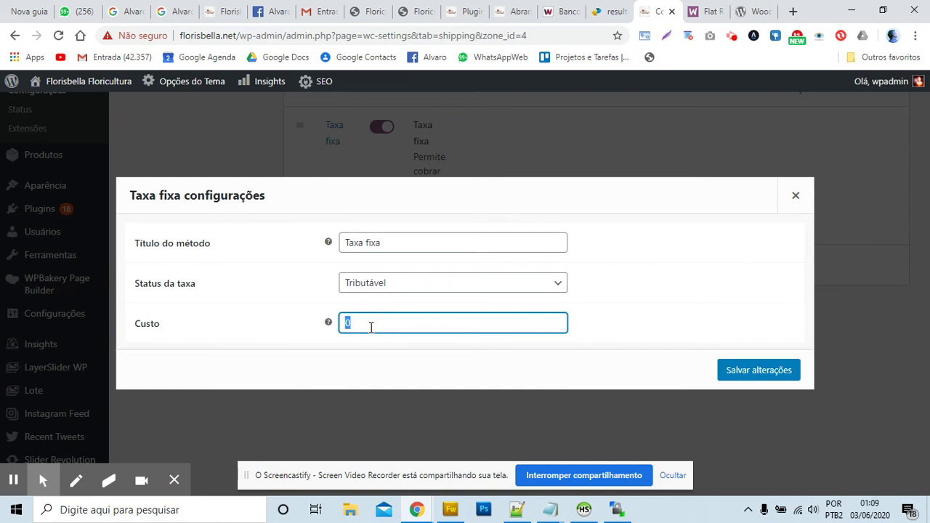
type("30")
left_click(774, 367)
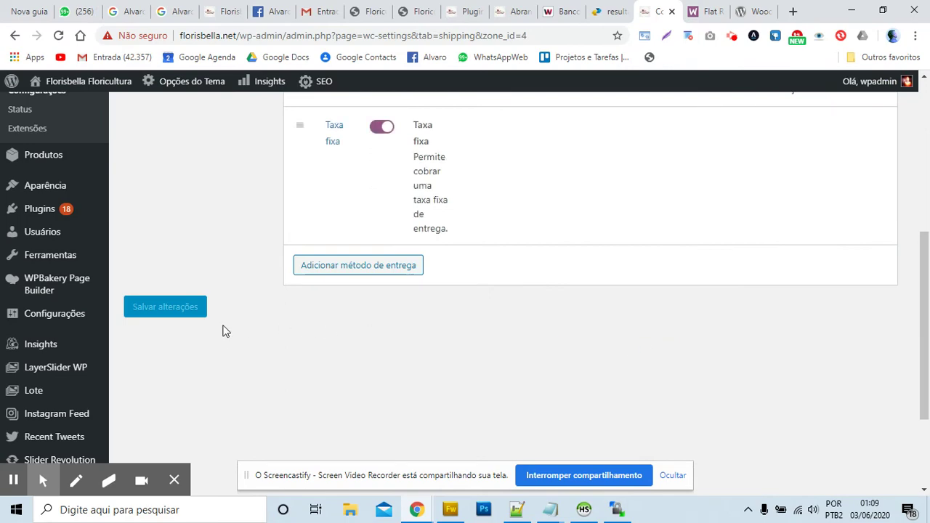
- Check the Timbó area's name and CEP range, and leave its page for the list of delivery areas
scroll(225, 328, "up", 4)
scroll(222, 330, "up", 2)
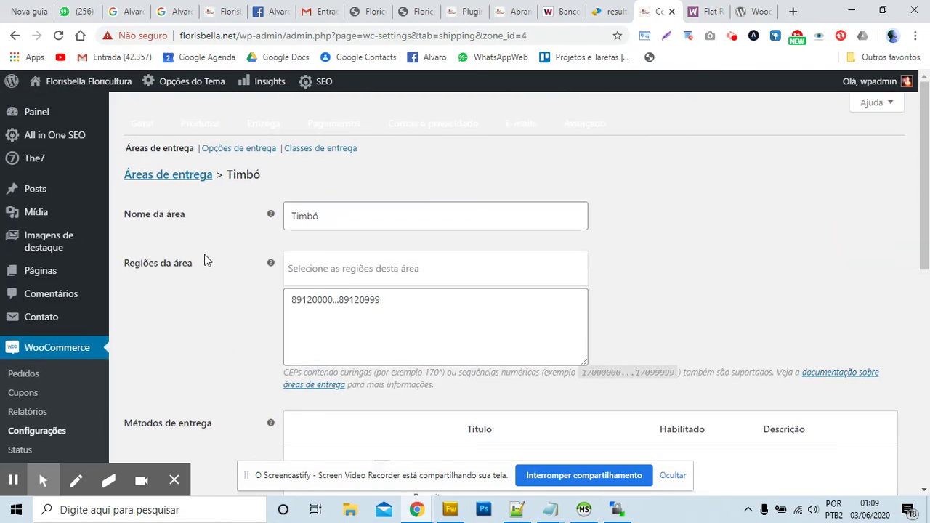
left_click(268, 125)
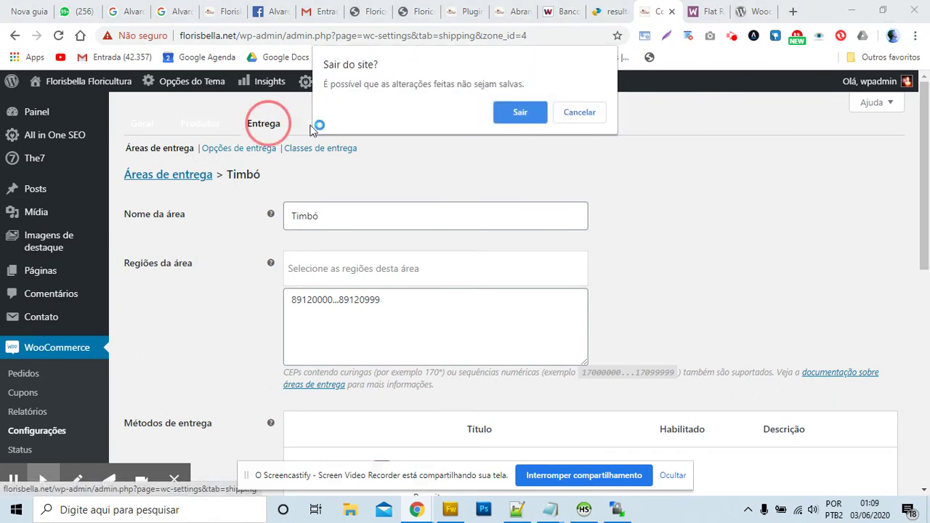
left_click(530, 107)
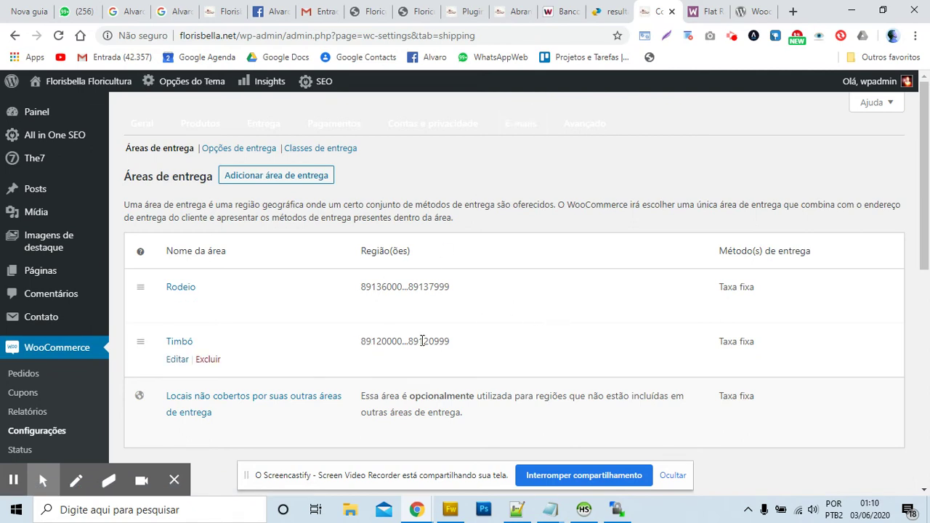
- Switch to the Notepad note and copy the whole Pomerode line with its CEP range and price
key("alt+Tab")
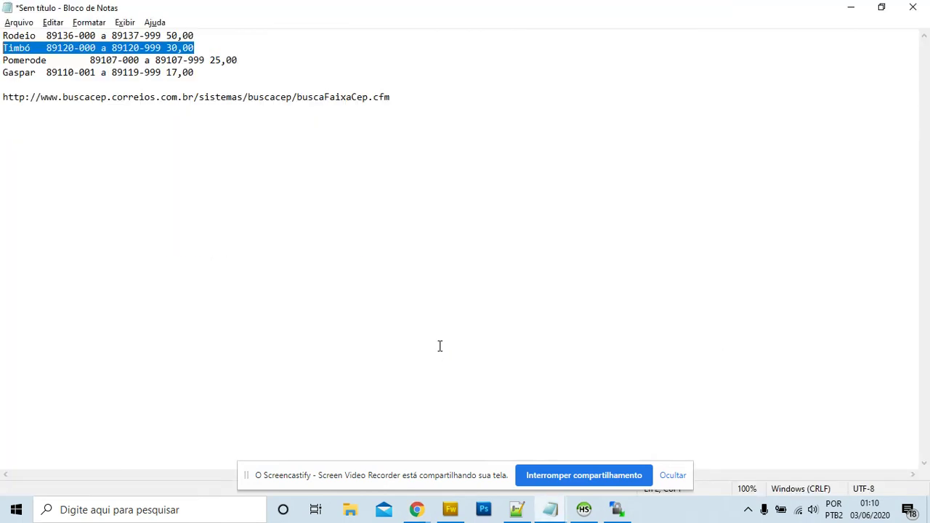
key("alt+Tab")
key("Escape")
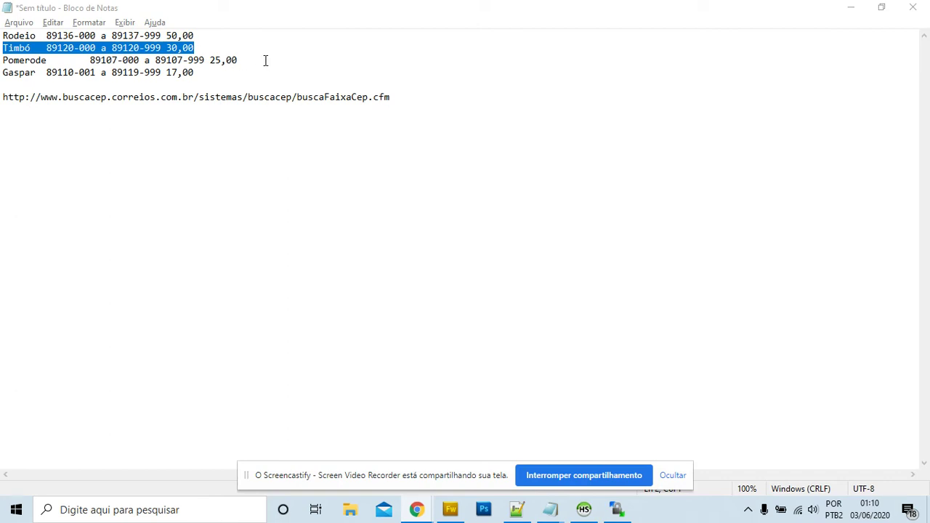
left_click_drag(245, 60, 2, 58)
key("ctrl+c")
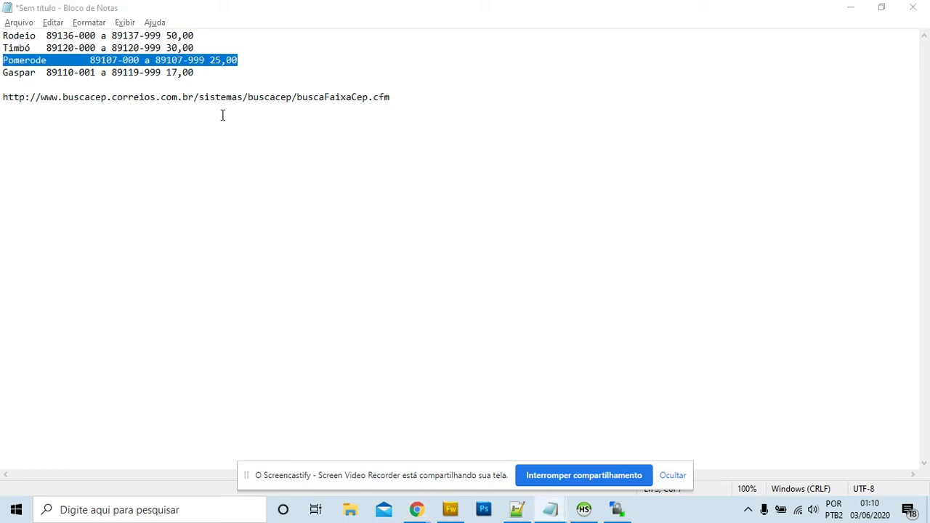
- Switch back to the WooCommerce delivery areas in the browser and start a new delivery area
key("alt+Tab")
key("Tab")
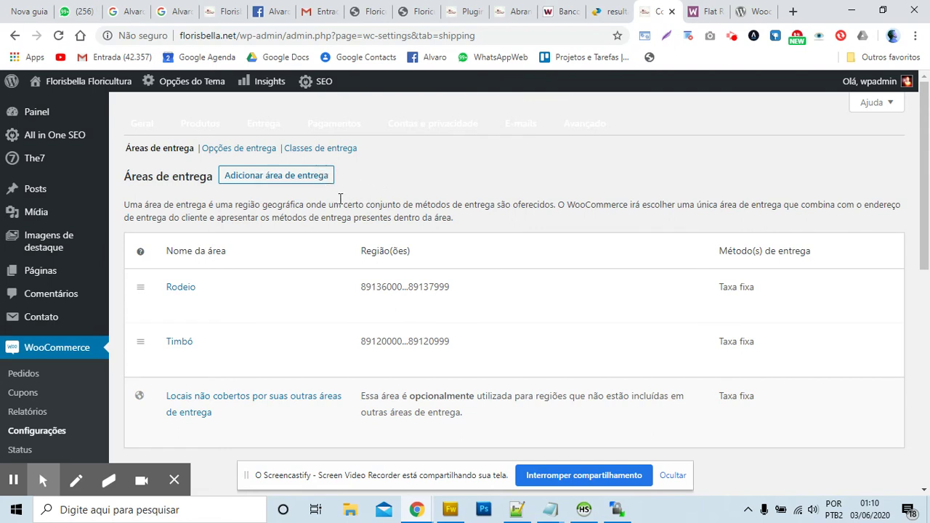
left_click(305, 178)
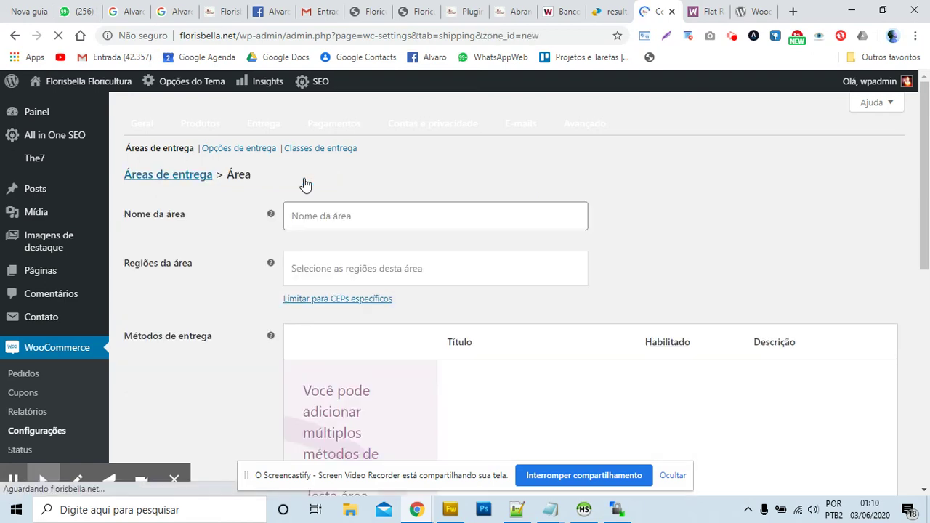
left_click(607, 16)
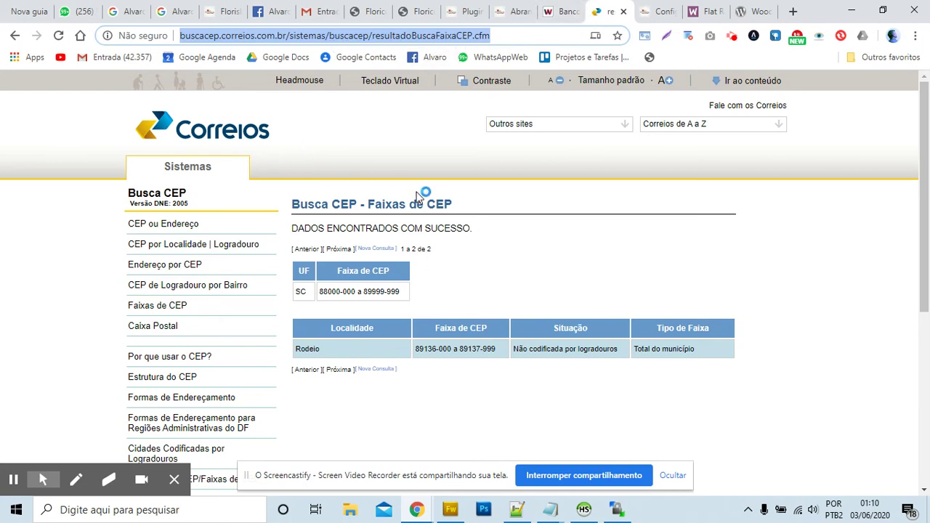
left_click(654, 13)
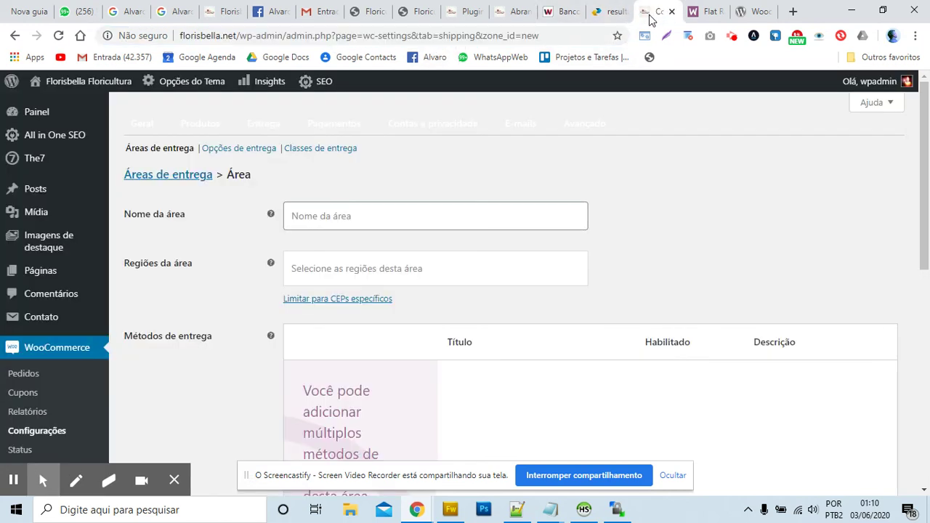
- Paste the copied line as the area name, copy its CEP range and price, and cut the name down to Pomerode
left_click(314, 218)
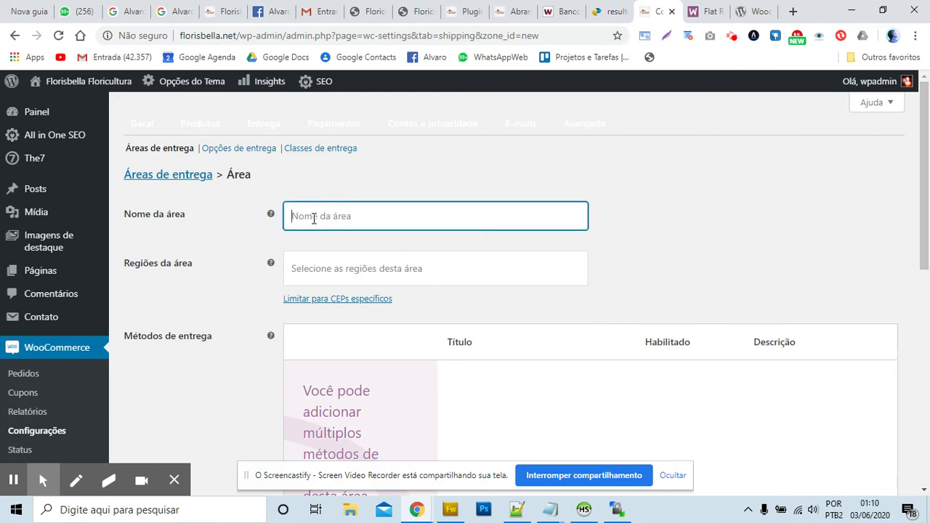
key("ctrl+v")
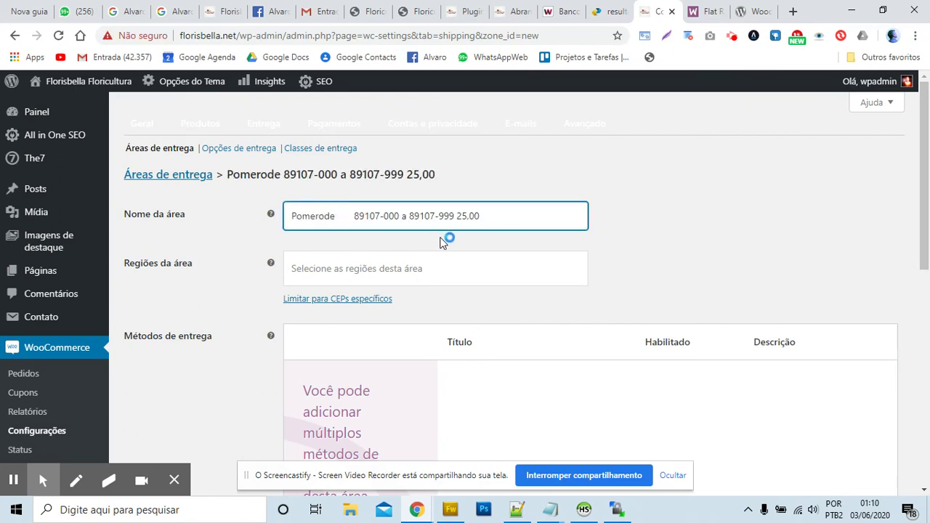
left_click_drag(336, 219, 553, 214)
key("ctrl+c")
key("BackSpace")
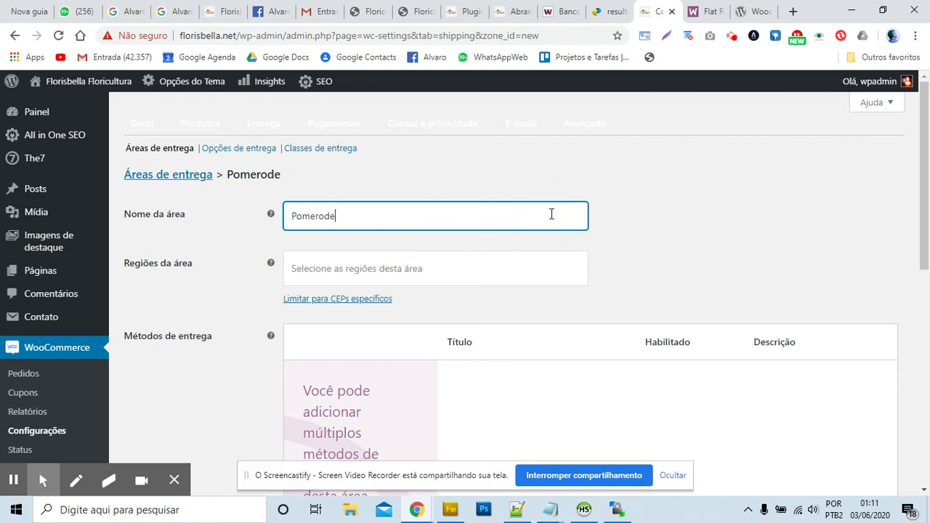
left_click(310, 274)
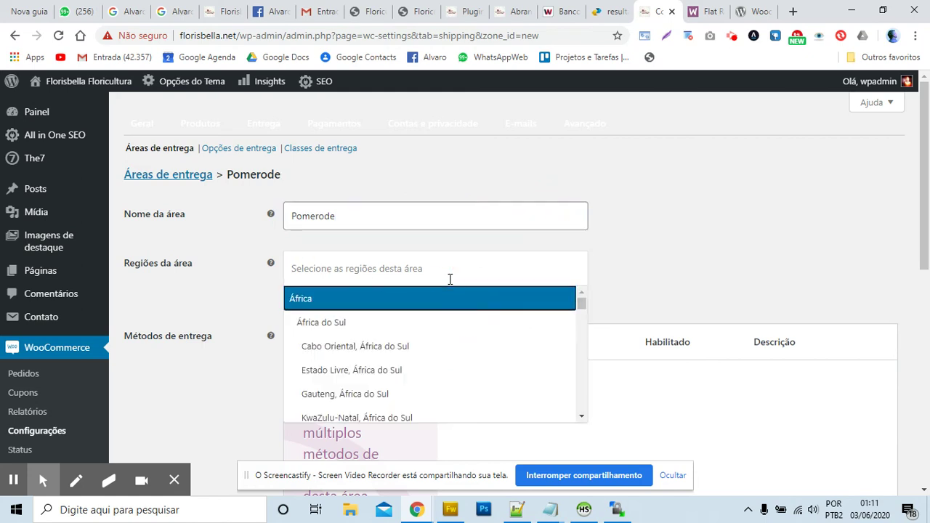
key("ctrl+v")
key("ctrl+z")
key("ctrl+z")
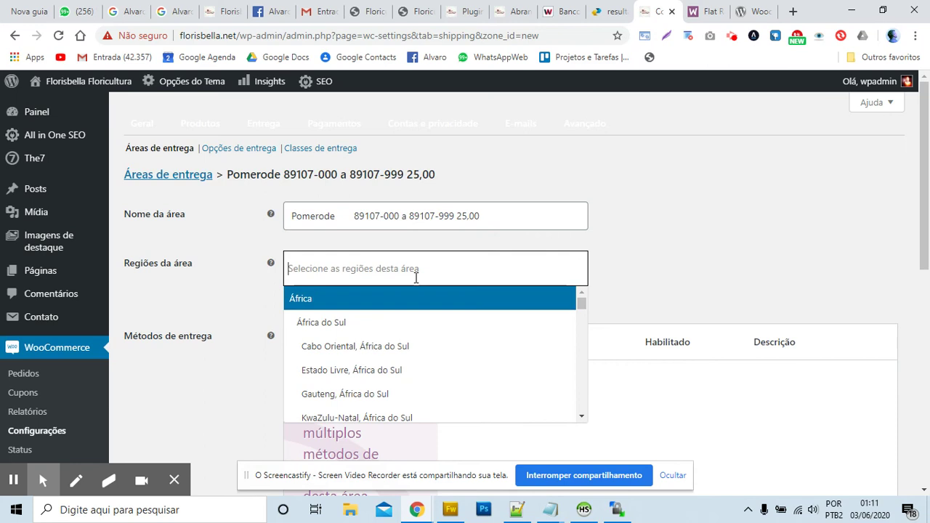
left_click(242, 309)
left_click_drag(340, 216, 563, 216)
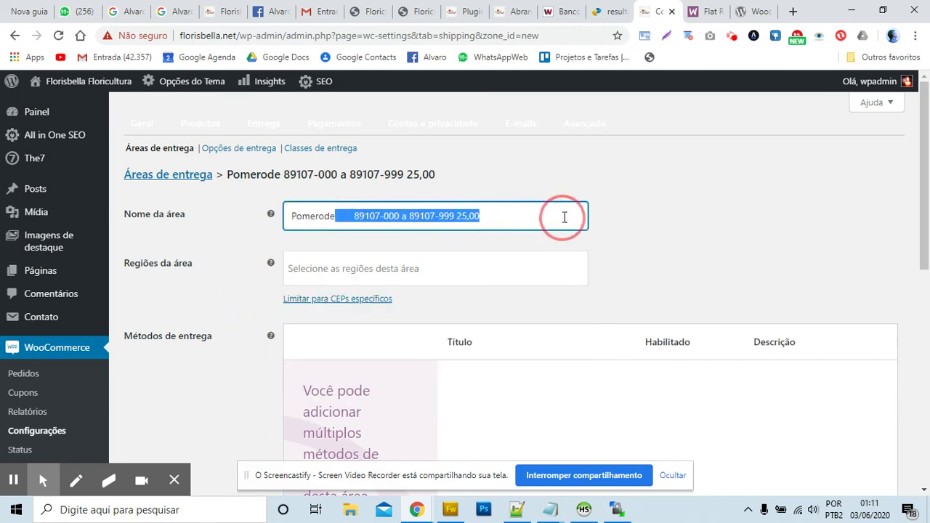
key("BackSpace")
- Limit the Pomerode area to specific CEPs, paste the copied range and price there, and clean the first code to 89107000
left_click(314, 297)
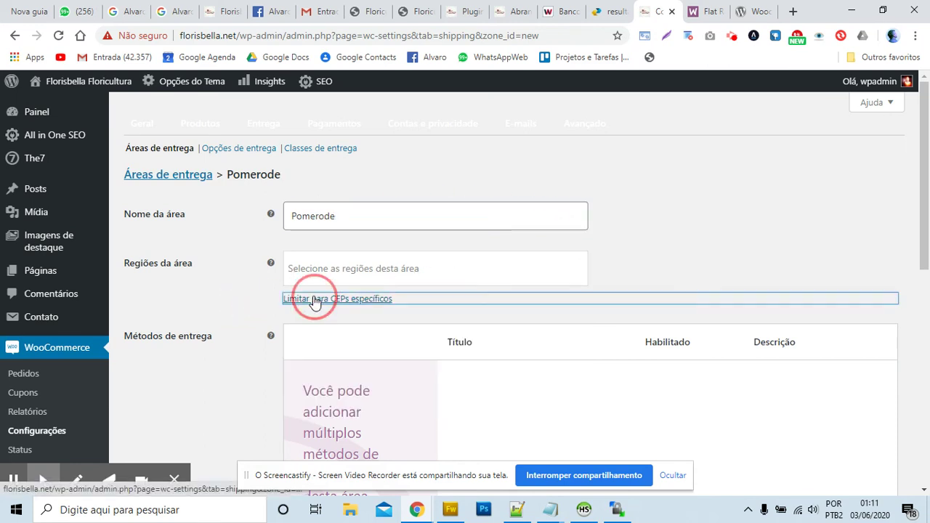
left_click(314, 300)
type("89107-000 a 89107-999 25.00")
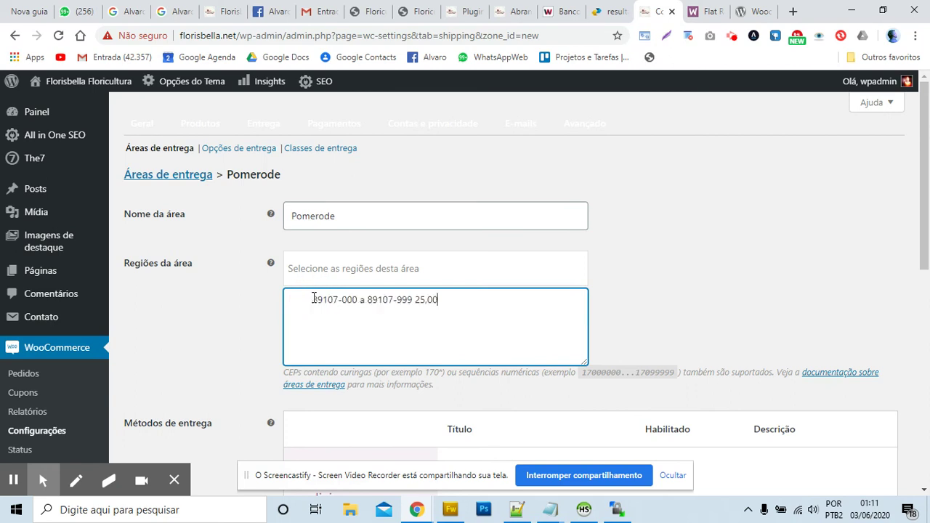
mouse_move(313, 301)
left_mouse_down()
mouse_move(281, 301)
mouse_move(321, 302)
left_mouse_up()
key("BackSpace")
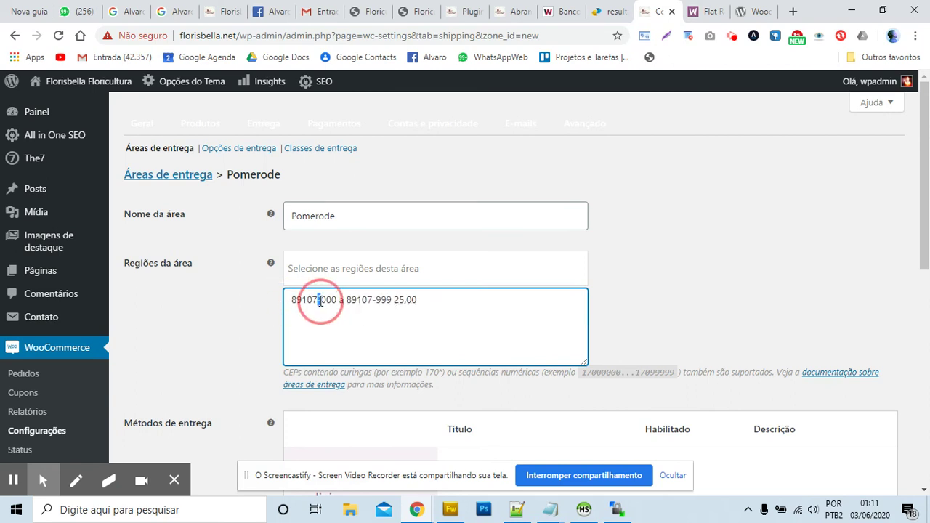
key("BackSpace")
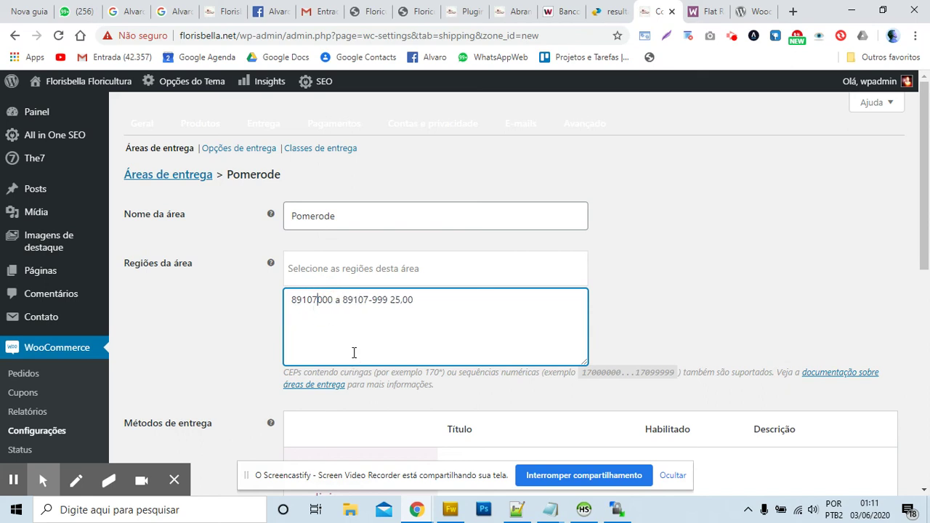
- Replace the "a" and its spaces between the two CEPs with three dots
left_click(336, 302)
left_click(336, 301)
mouse_move(334, 302)
left_mouse_down()
mouse_move(344, 305)
mouse_move(334, 305)
left_mouse_up()
type("...")
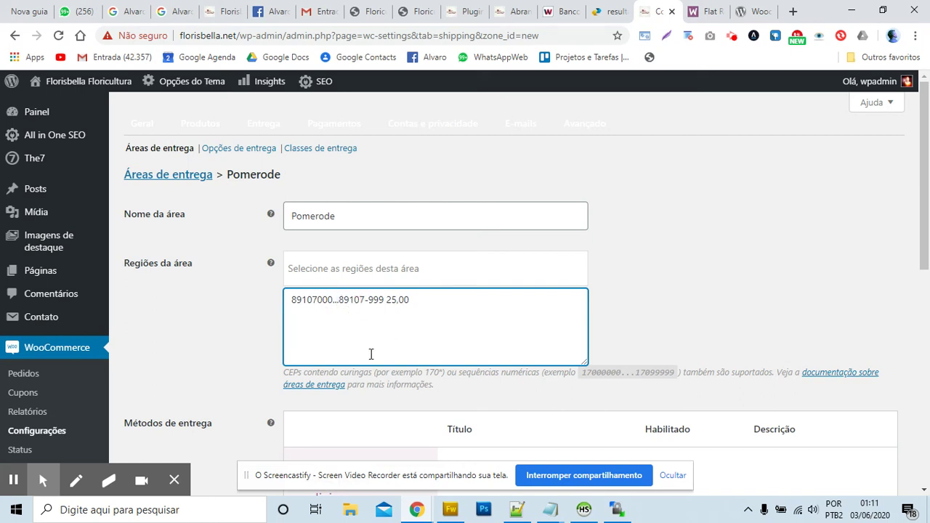
key("BackSpace")
key("BackSpace")
key("BackSpace")
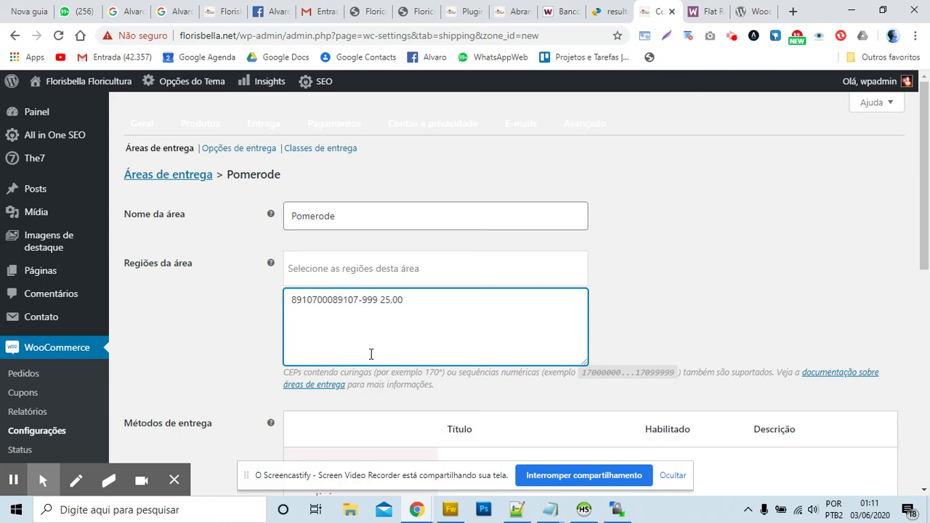
type("...")
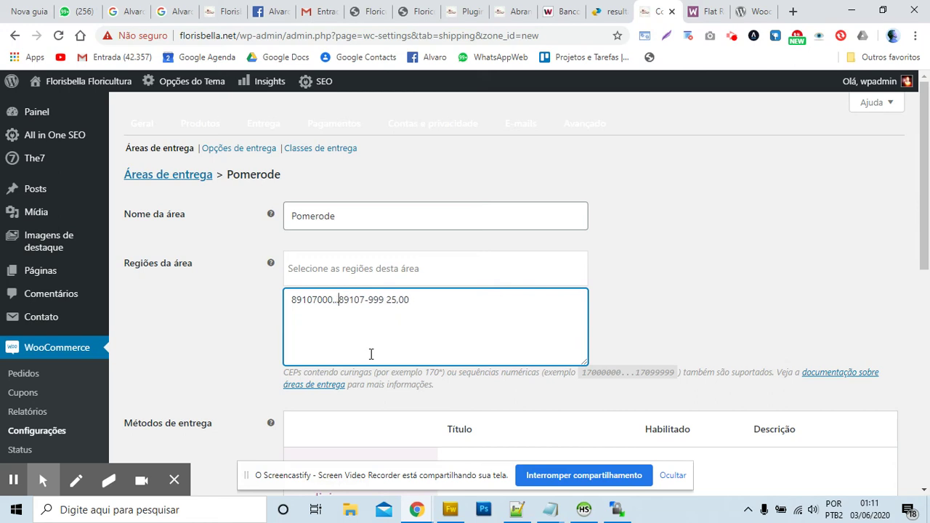
- Remove the hyphen from the second CEP and the trailing price, so the range reads 89107000...89107999
left_click(365, 305)
key("Delete")
left_click_drag(383, 298, 436, 294)
key("BackSpace")
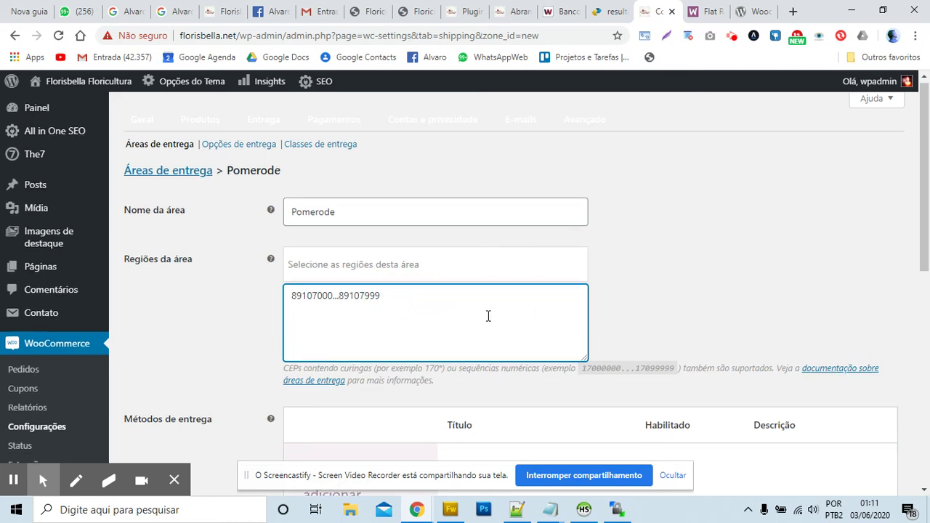
- Add Taxa fixa as the delivery method of the Pomerode area
scroll(487, 316, "down", 5)
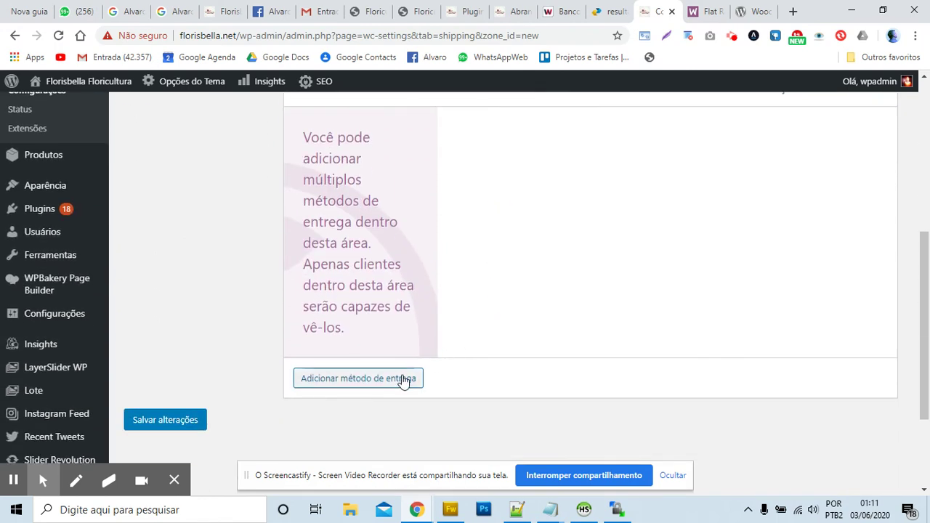
left_click(402, 378)
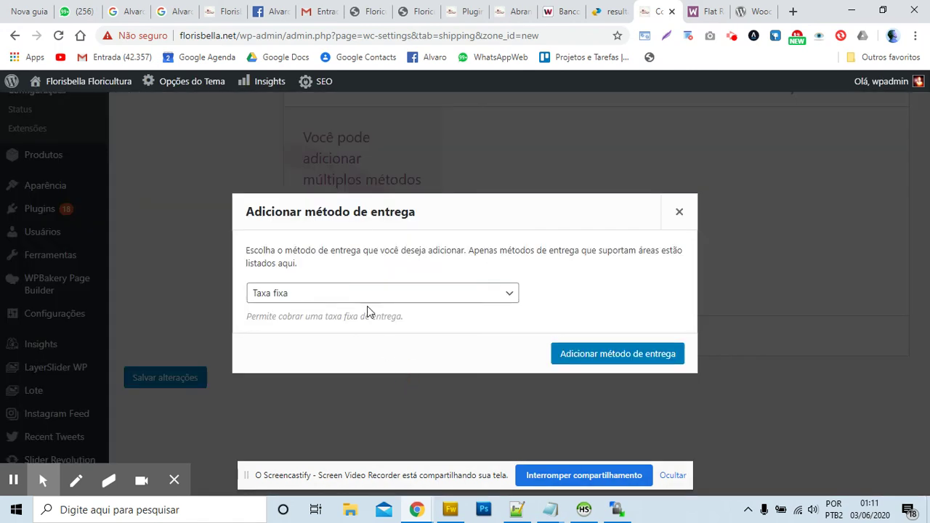
left_click(357, 301)
left_click(357, 301)
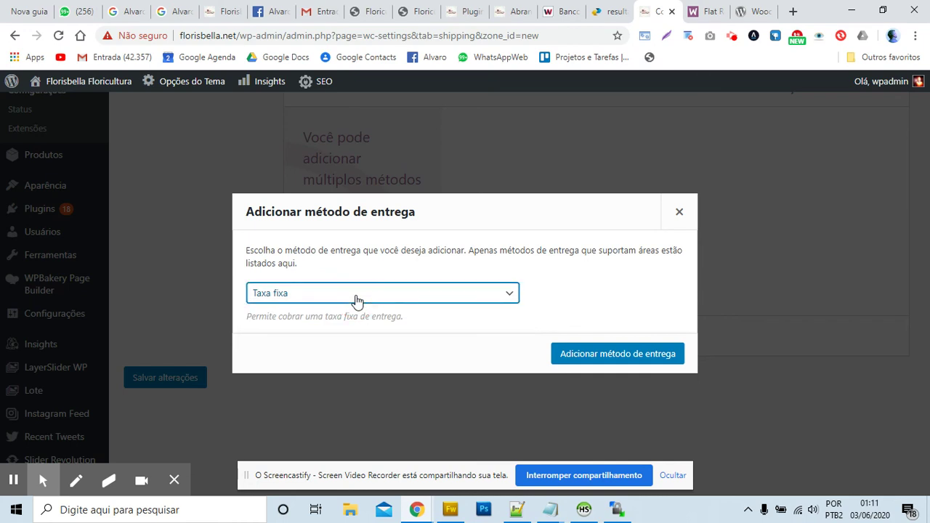
left_click(638, 356)
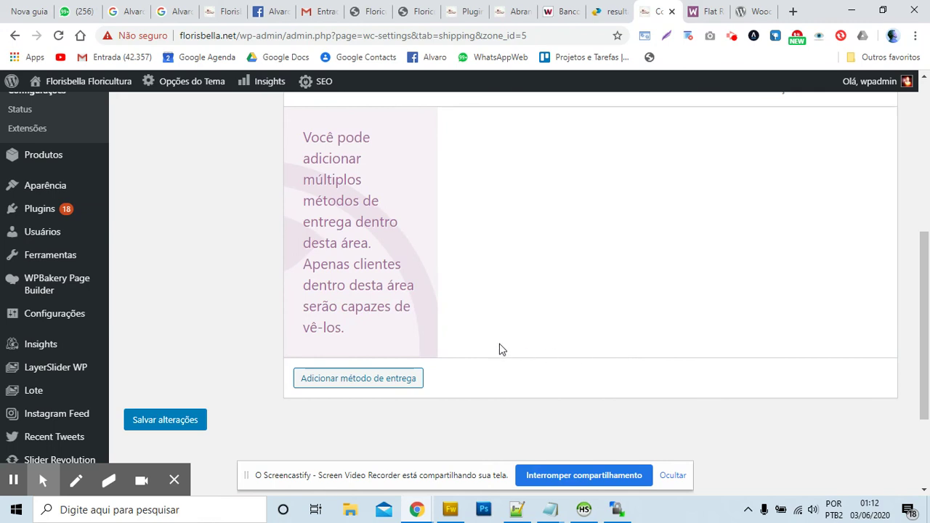
- Set the cost of Pomerode's Taxa fixa method to 25 and save its settings
scroll(436, 324, "up", 2)
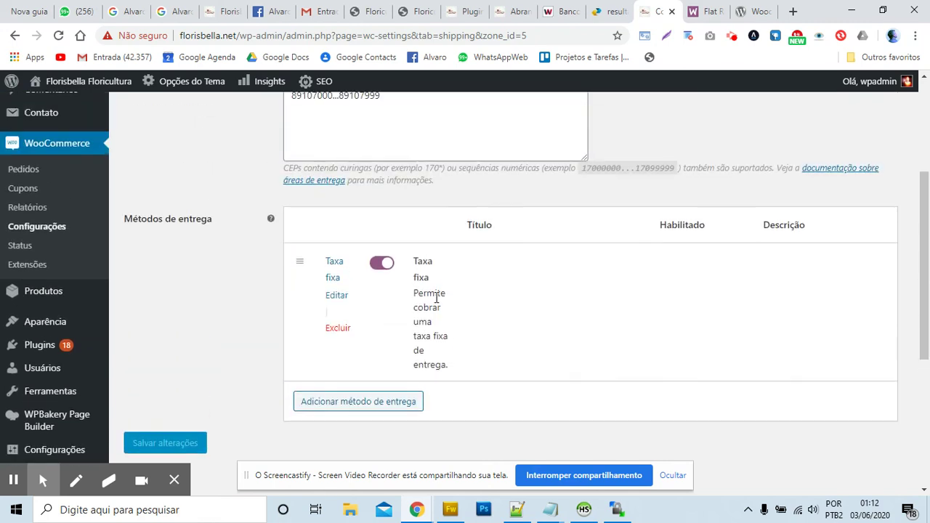
left_click(339, 296)
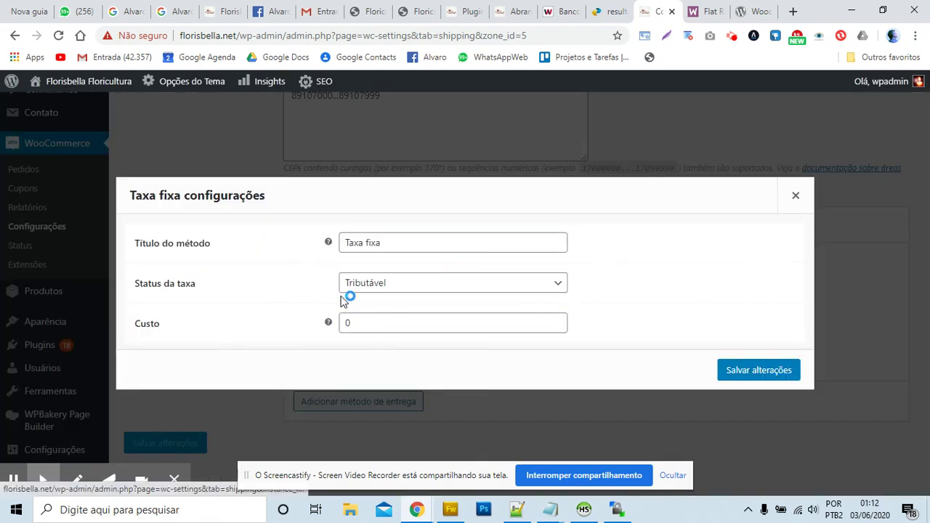
double_click(369, 327)
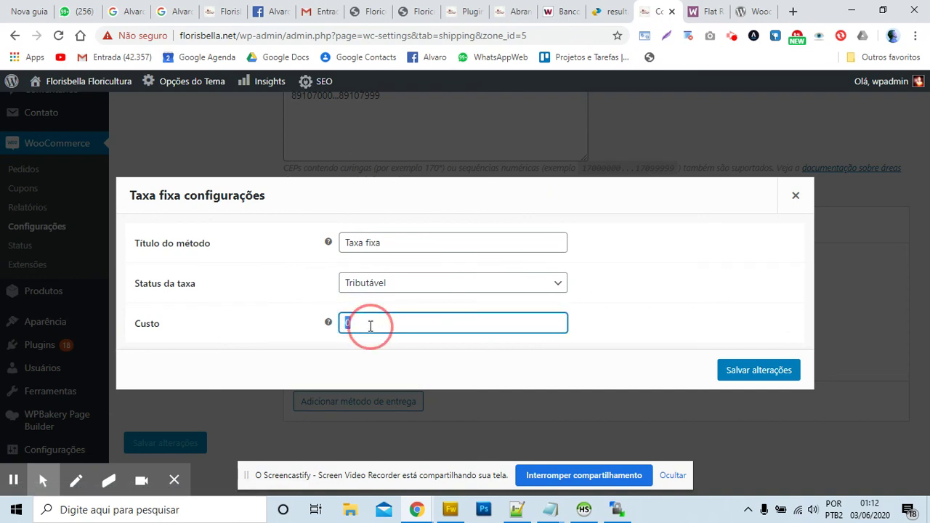
type("25")
left_click(753, 371)
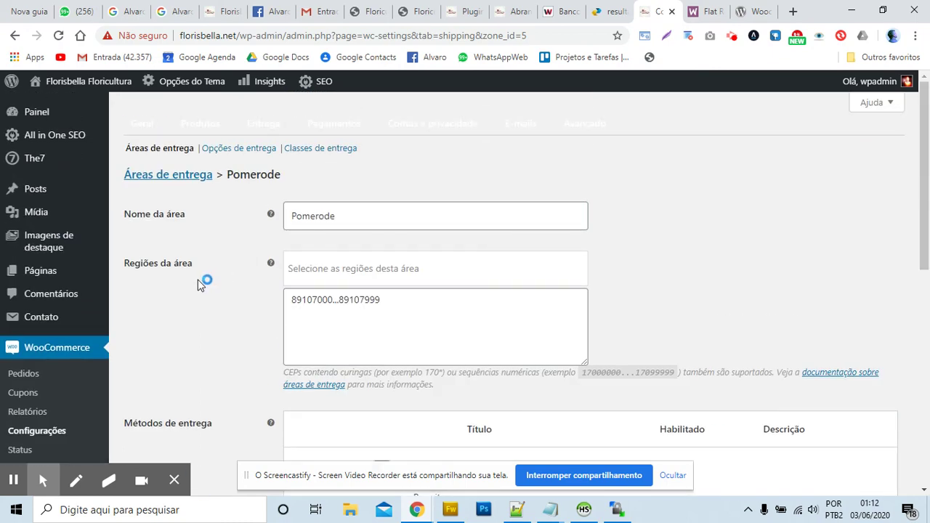
- Check the Pomerode area's name, CEP range and delivery method, and leave its page for the list of delivery areas
scroll(206, 283, "down", 3)
scroll(103, 305, "up", 2)
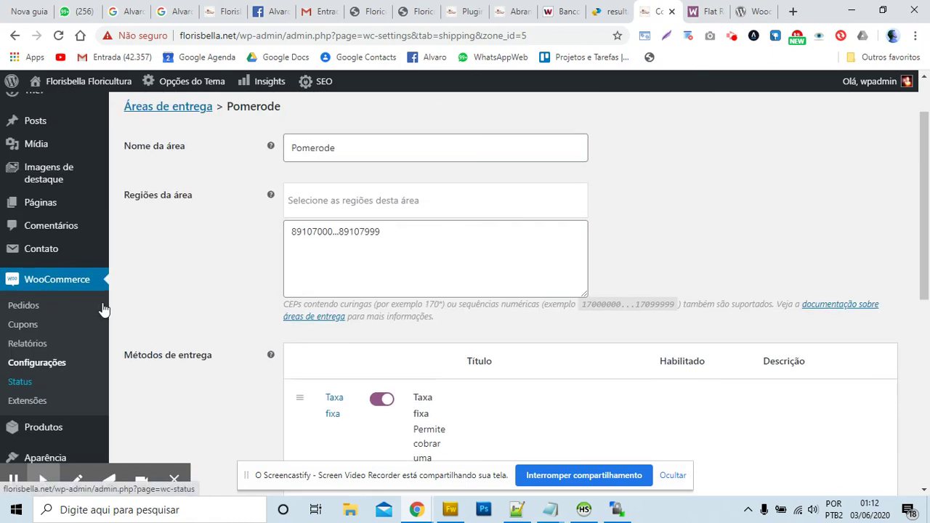
scroll(104, 309, "up", 1)
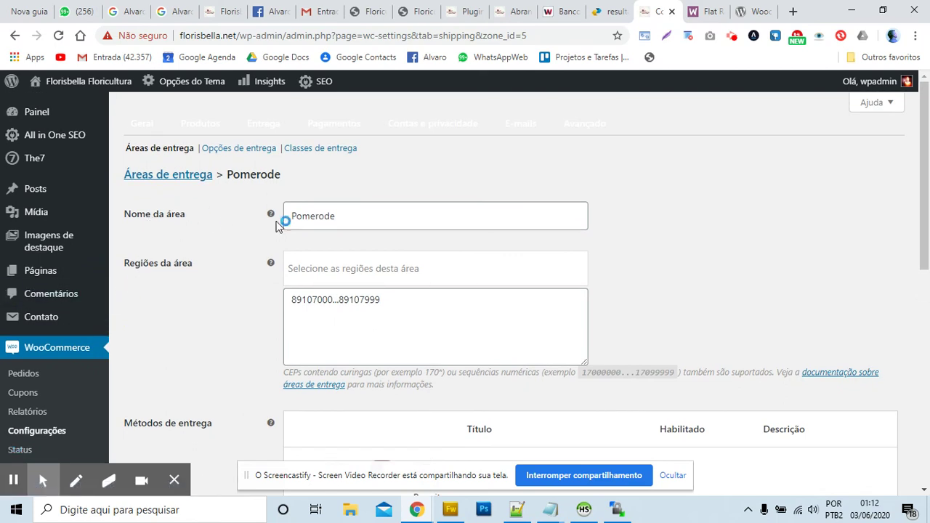
left_click(301, 214)
double_click(301, 213)
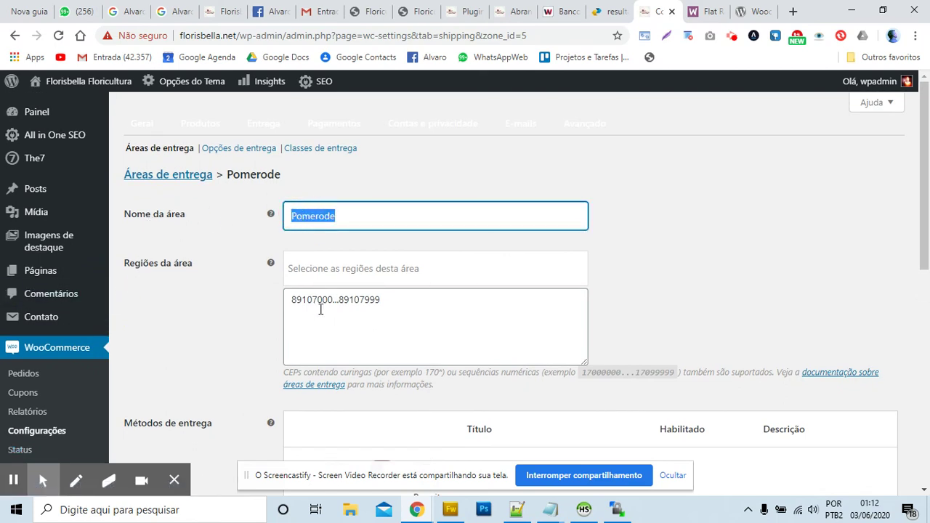
left_click_drag(334, 302, 396, 305)
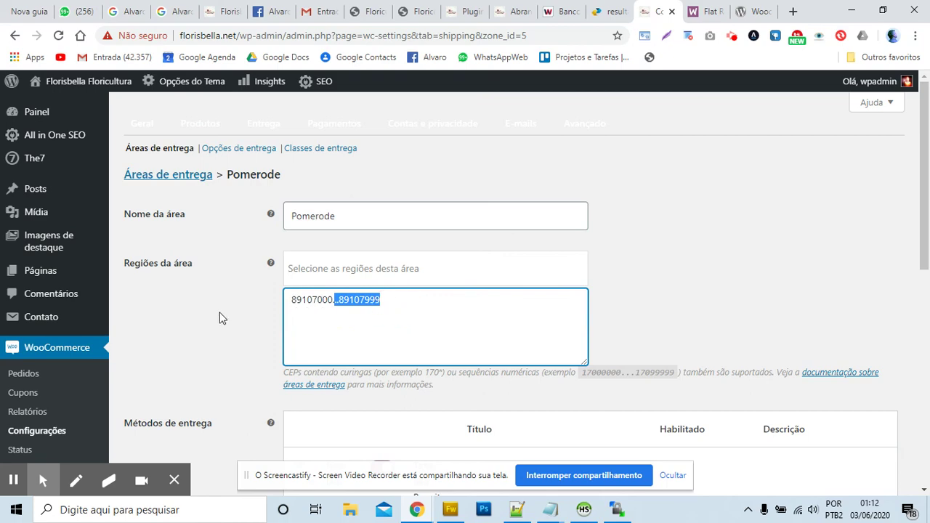
scroll(222, 318, "down", 3)
scroll(226, 327, "up", 1)
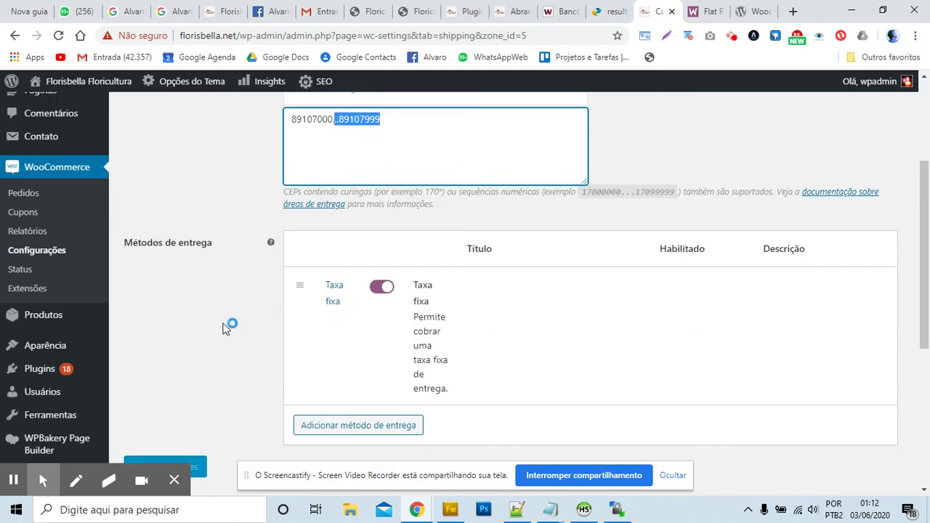
scroll(222, 329, "up", 2)
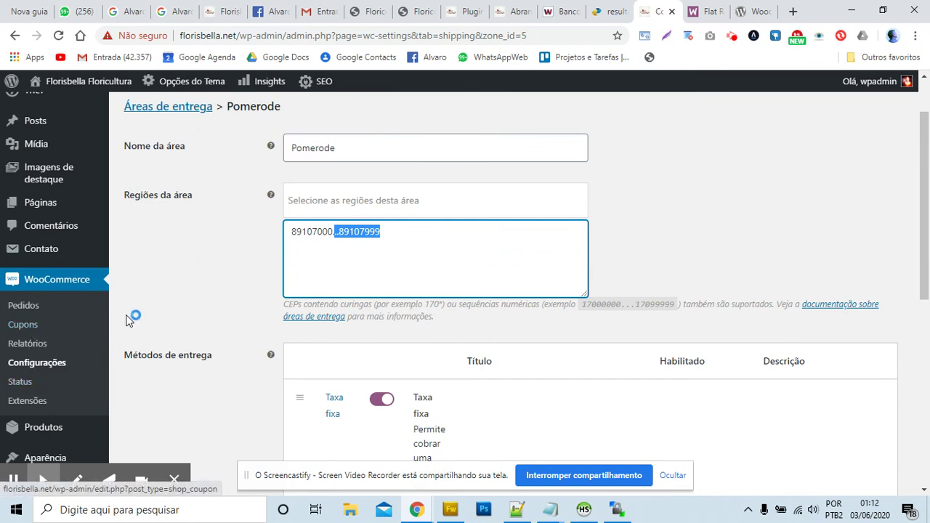
scroll(298, 245, "up", 1)
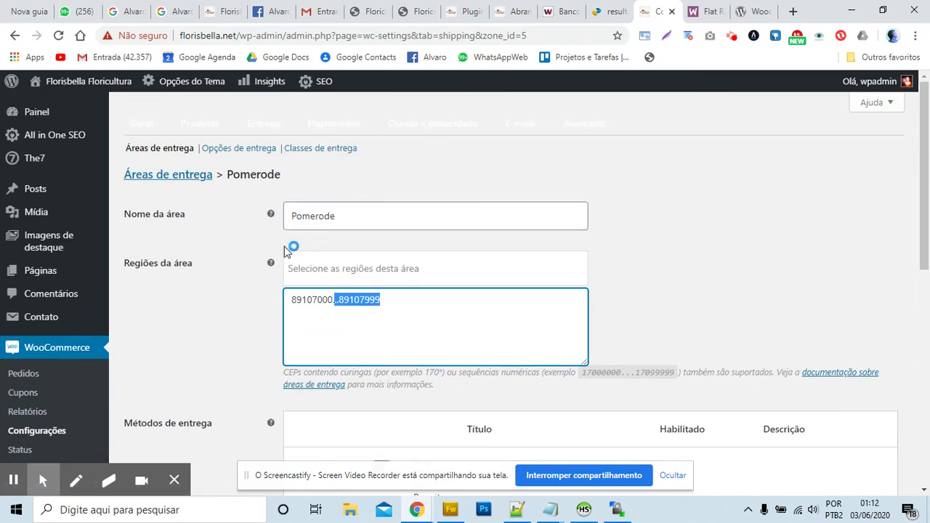
left_click(238, 150)
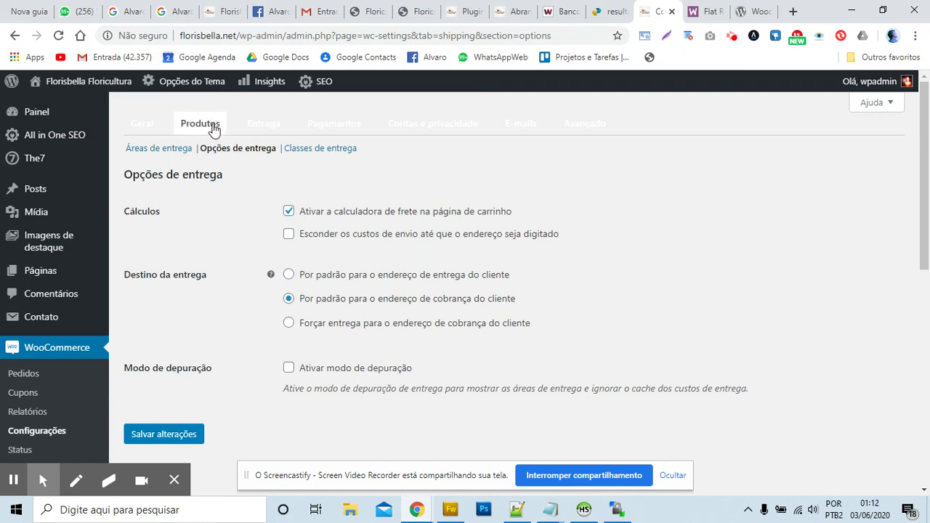
left_click(261, 124)
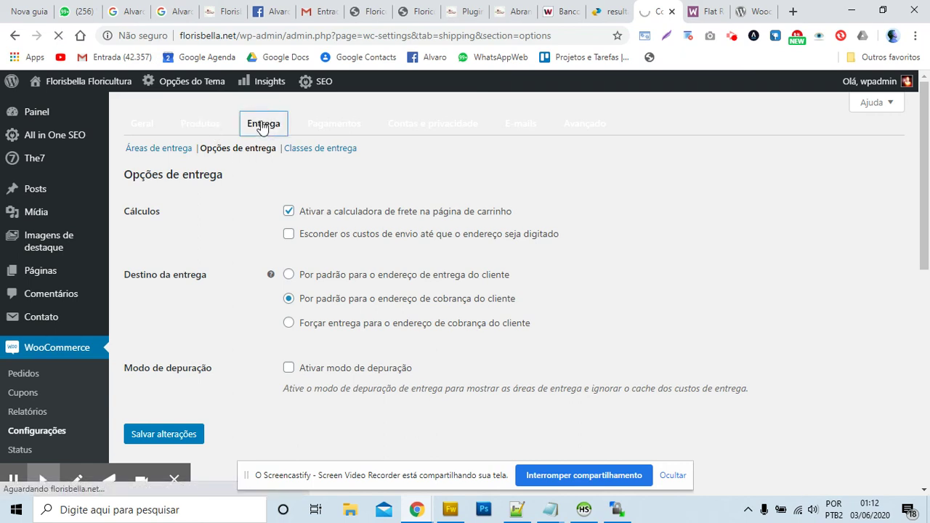